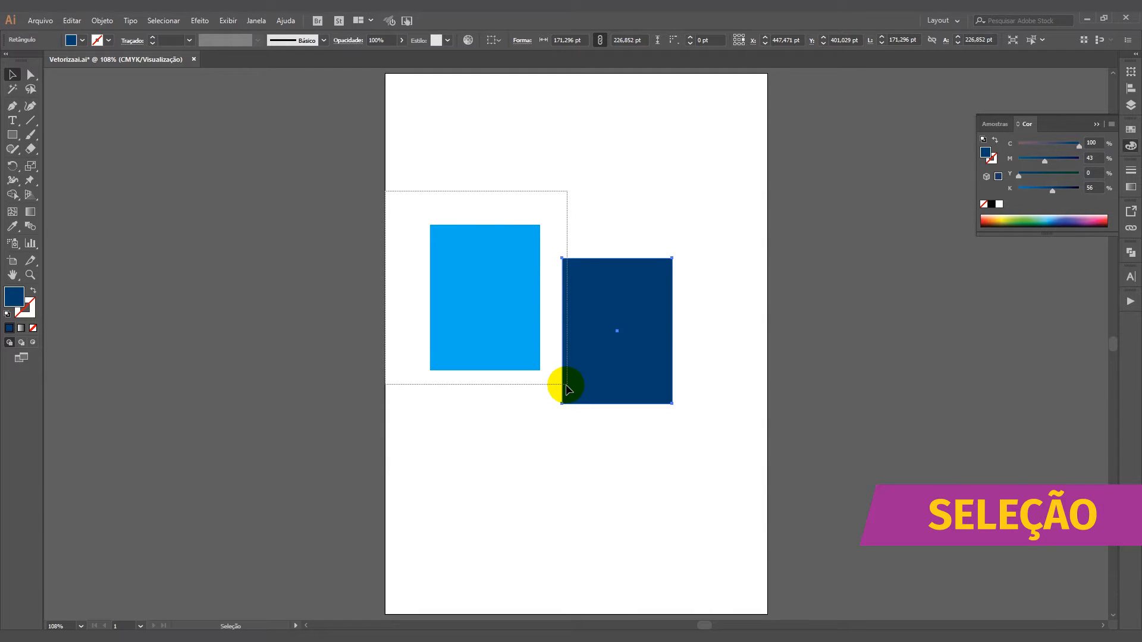
click(615, 461)
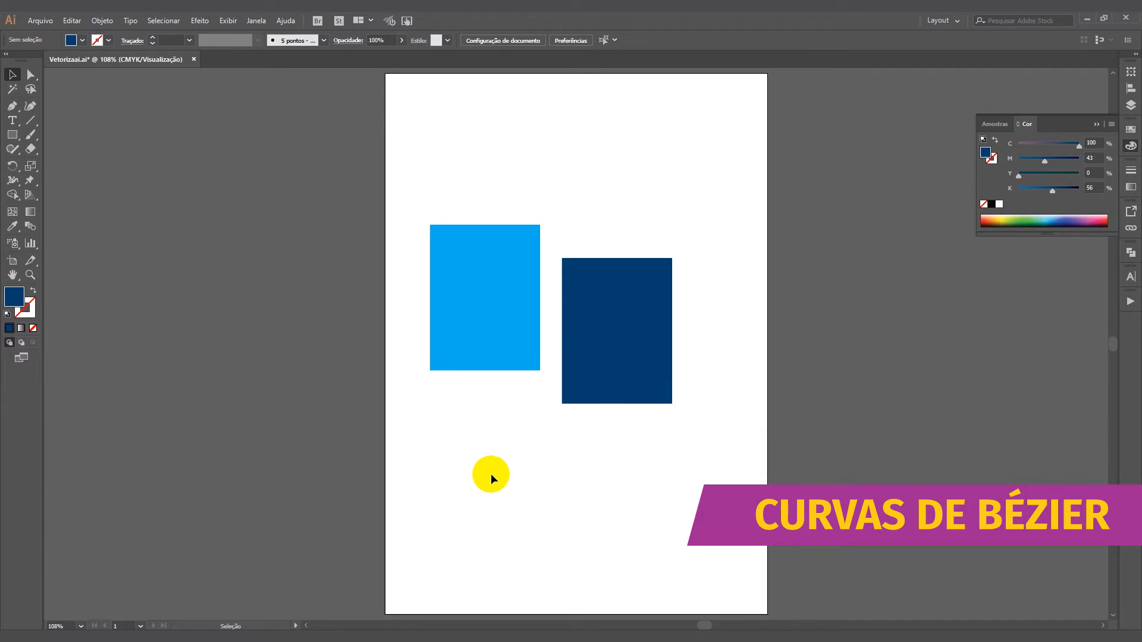
click(477, 296)
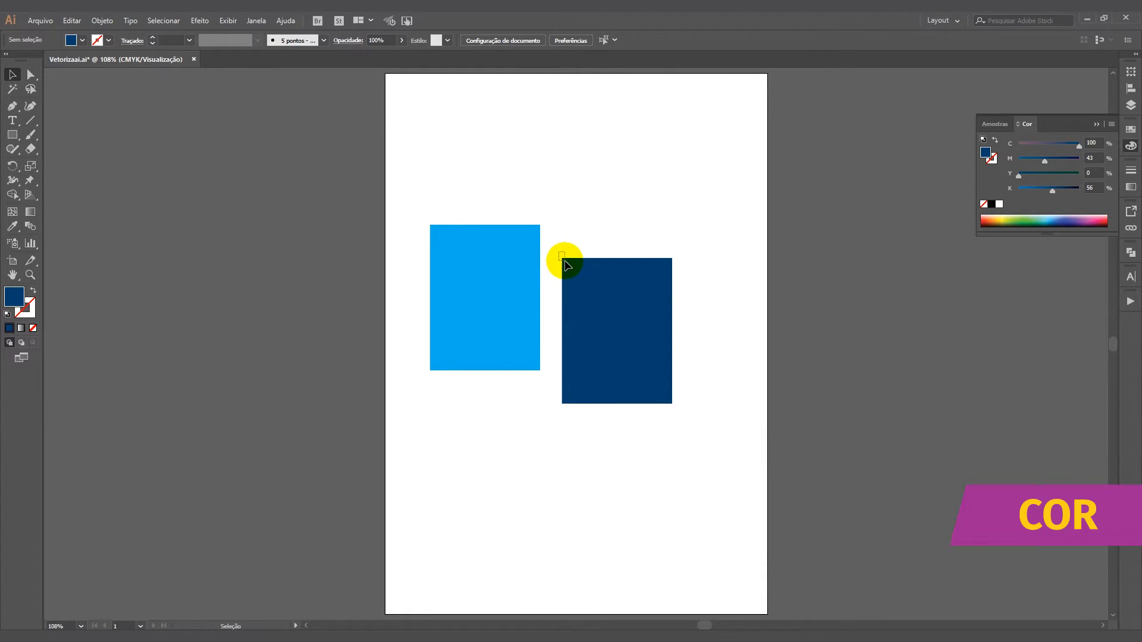
click(635, 401)
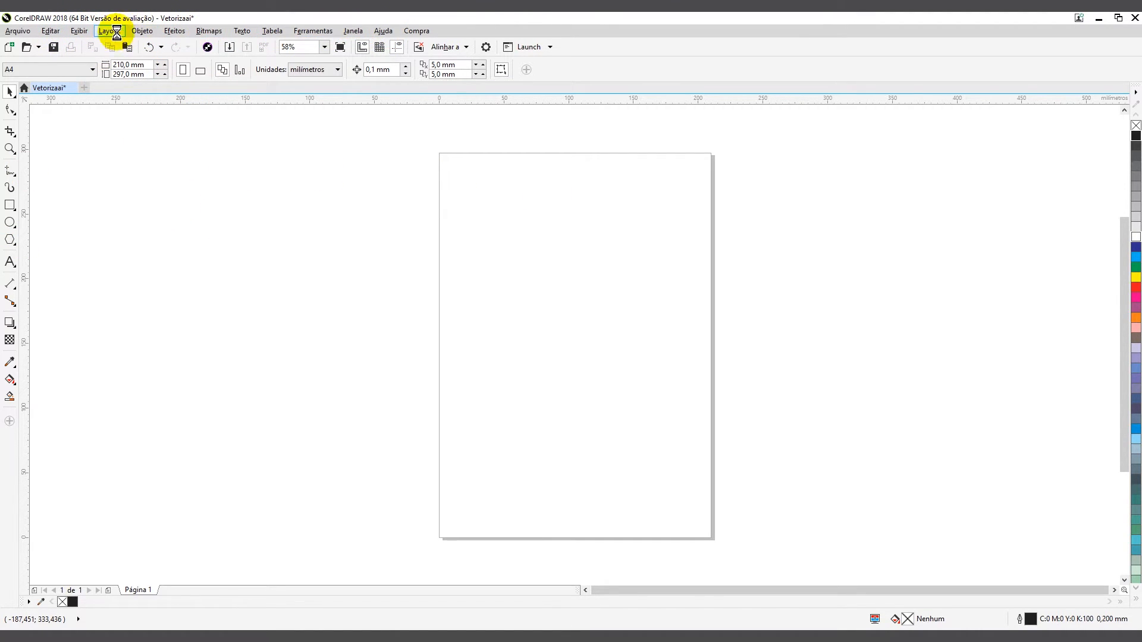
click(81, 30)
mouse_move(108, 31)
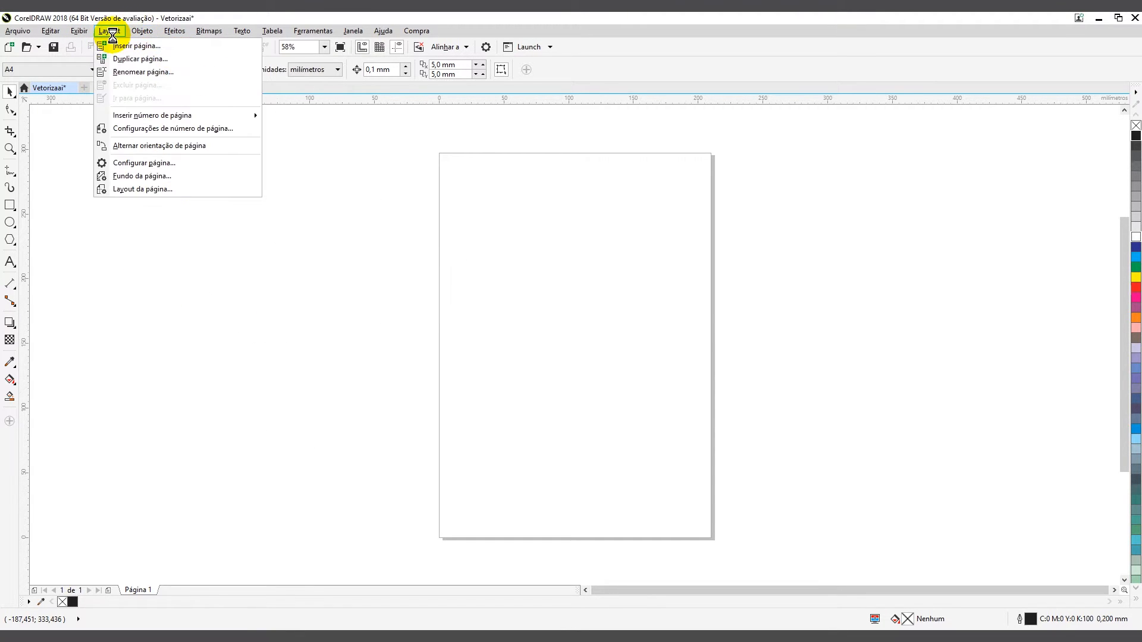
click(460, 157)
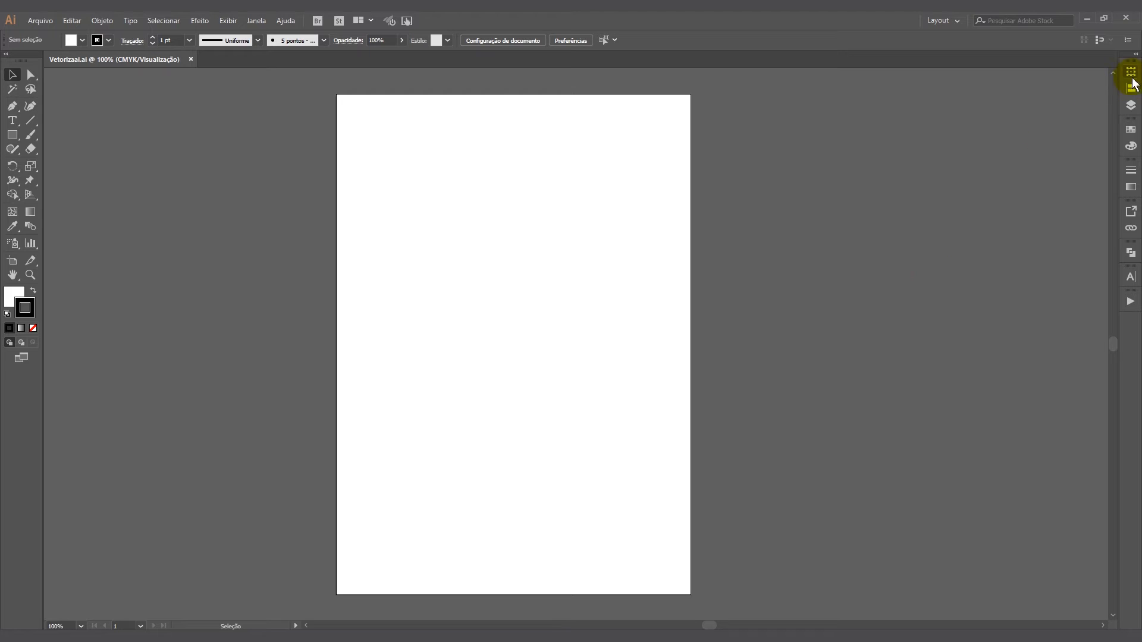
In Illustrator, expand the collapsed panel dock and view the list of available panels.
click(1136, 54)
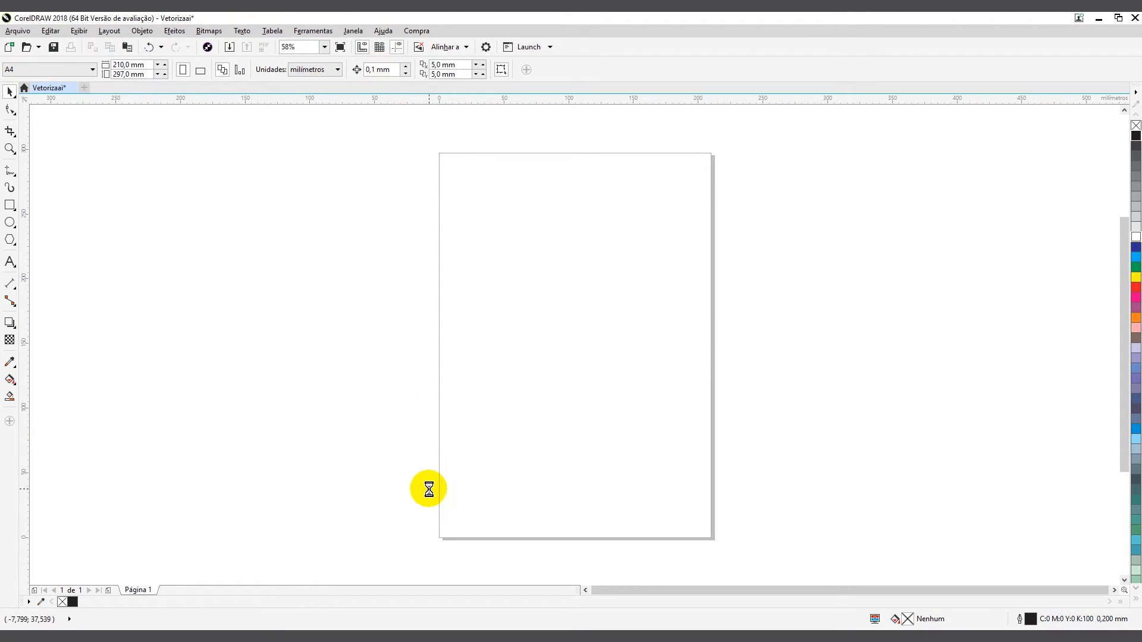
click(451, 638)
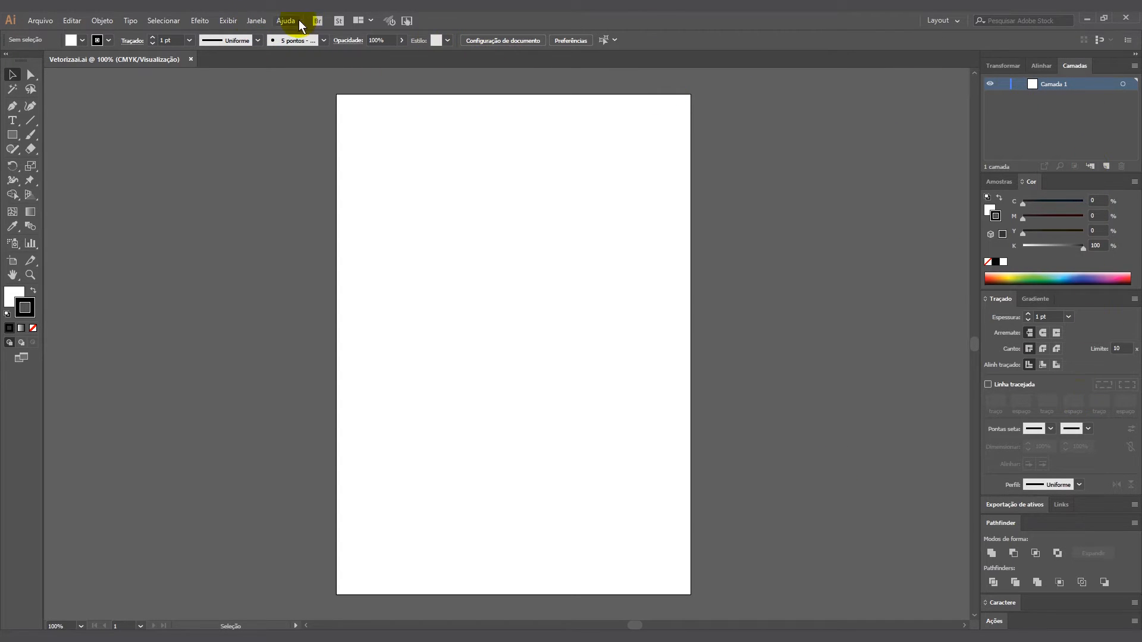
click(256, 20)
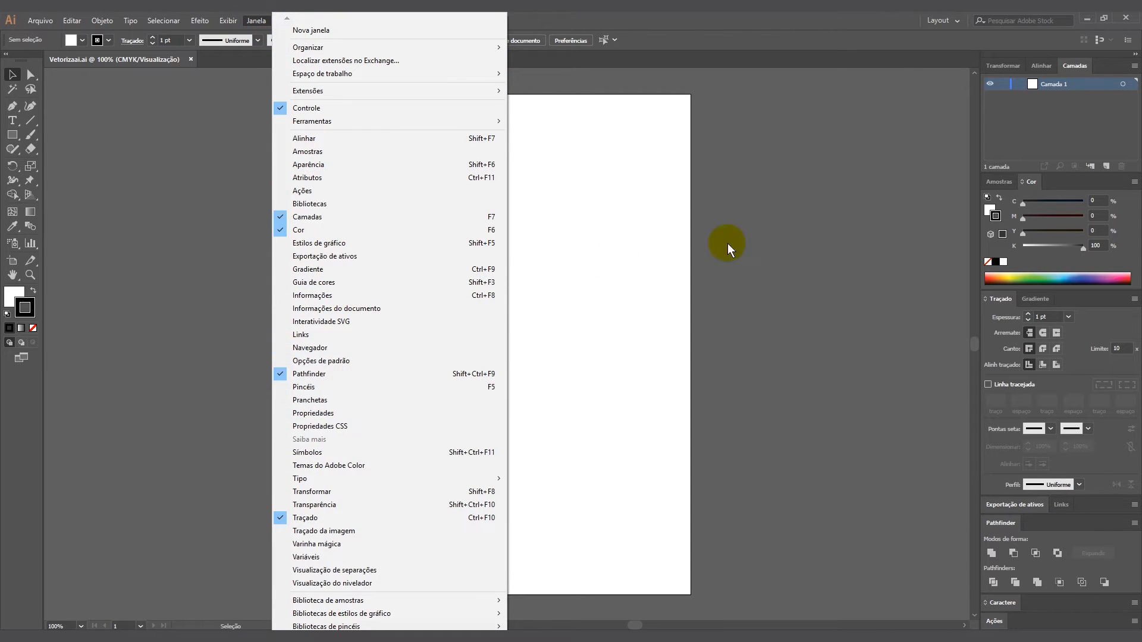
click(762, 241)
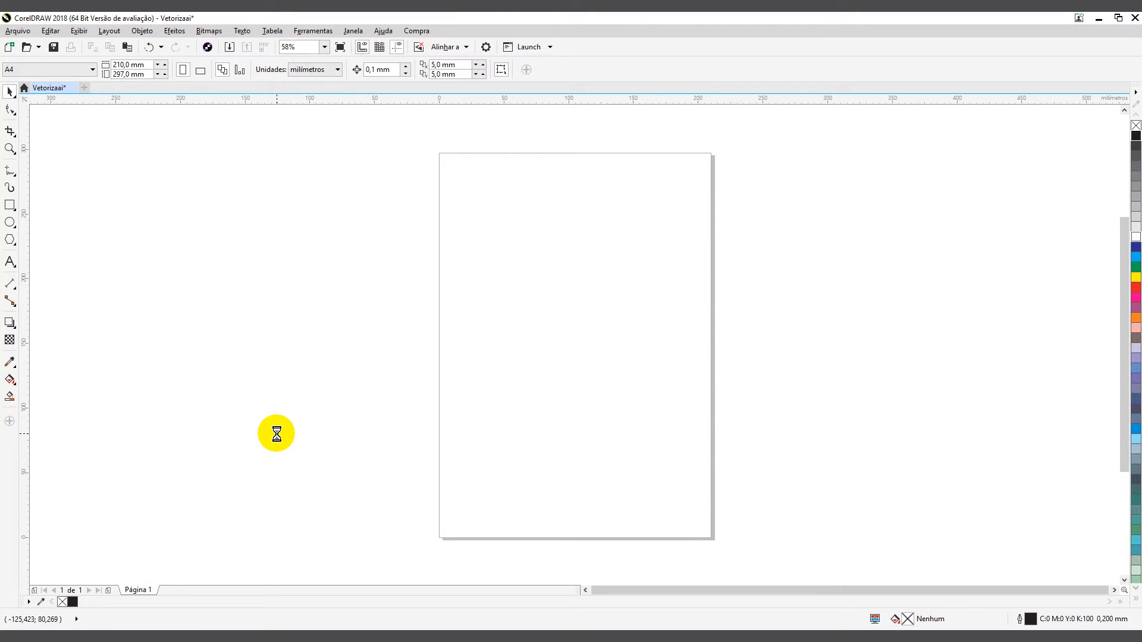
Switch to CorelDRAW and add four pages after Página 1.
click(107, 591)
click(108, 593)
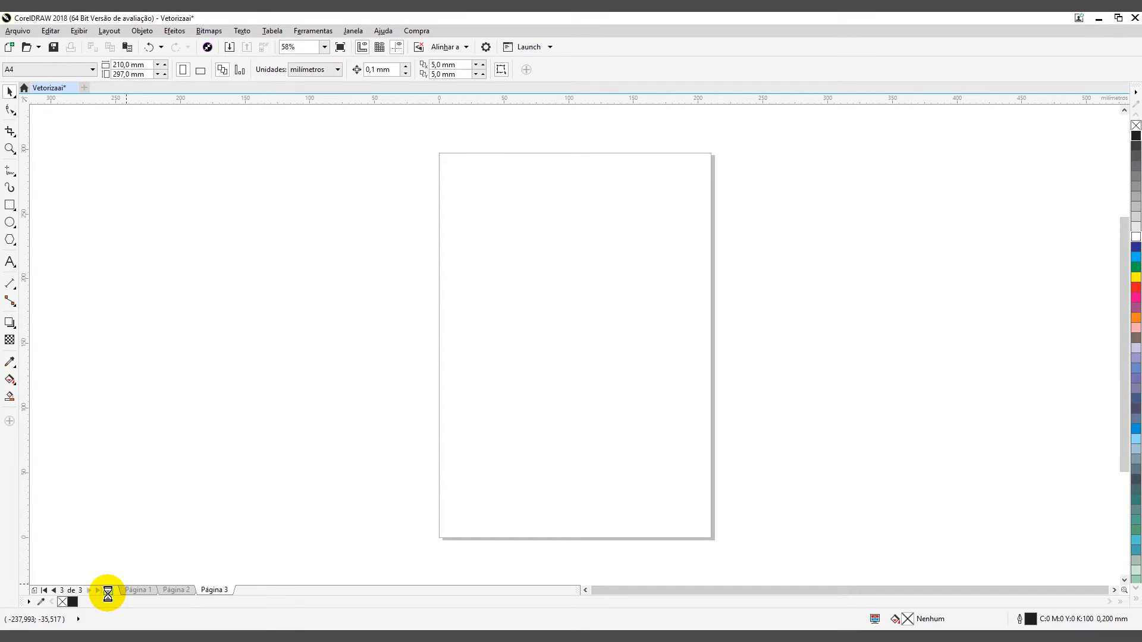
click(107, 592)
click(108, 593)
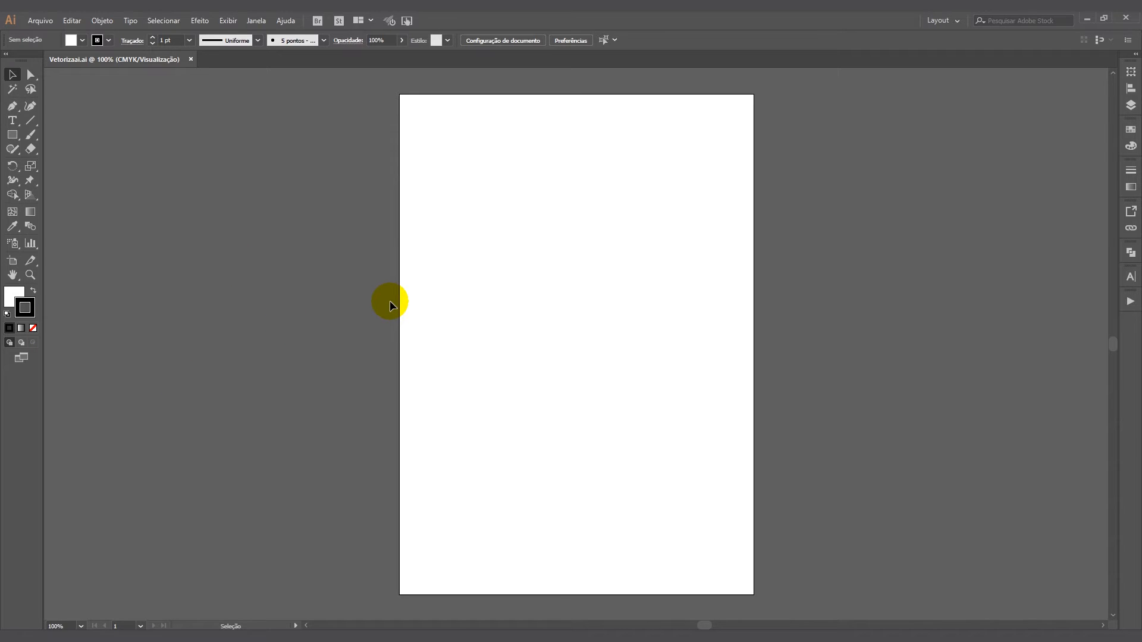
In Illustrator, draw an artboard about 640 by 832 pt to the right of Prancheta 1 and two smaller artboards to its left.
key(ctrl+minus)
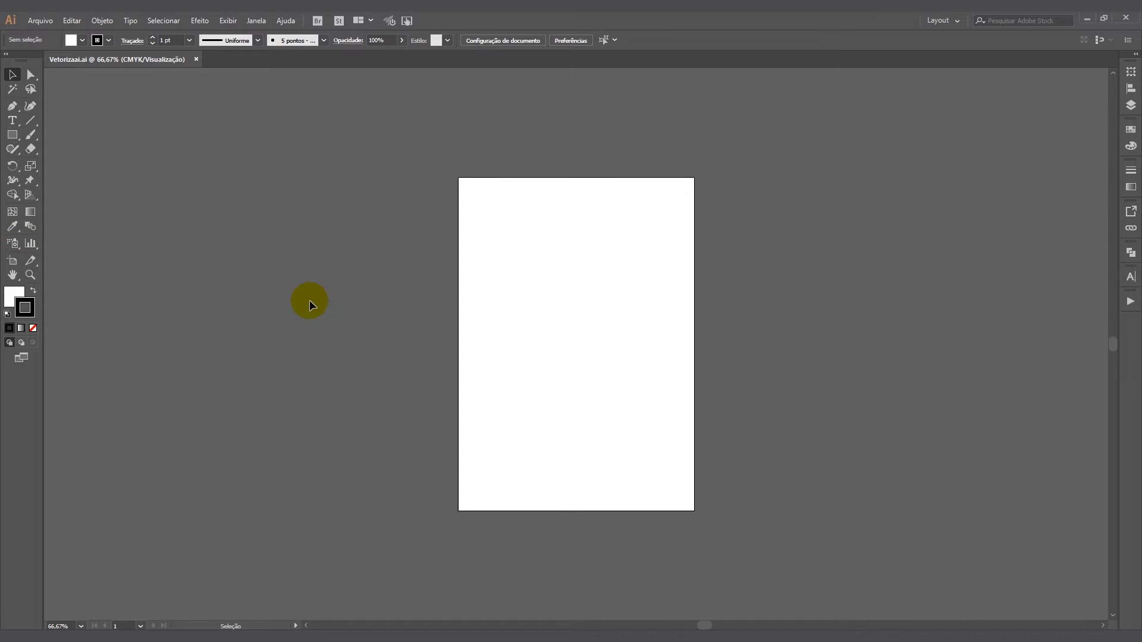
click(12, 262)
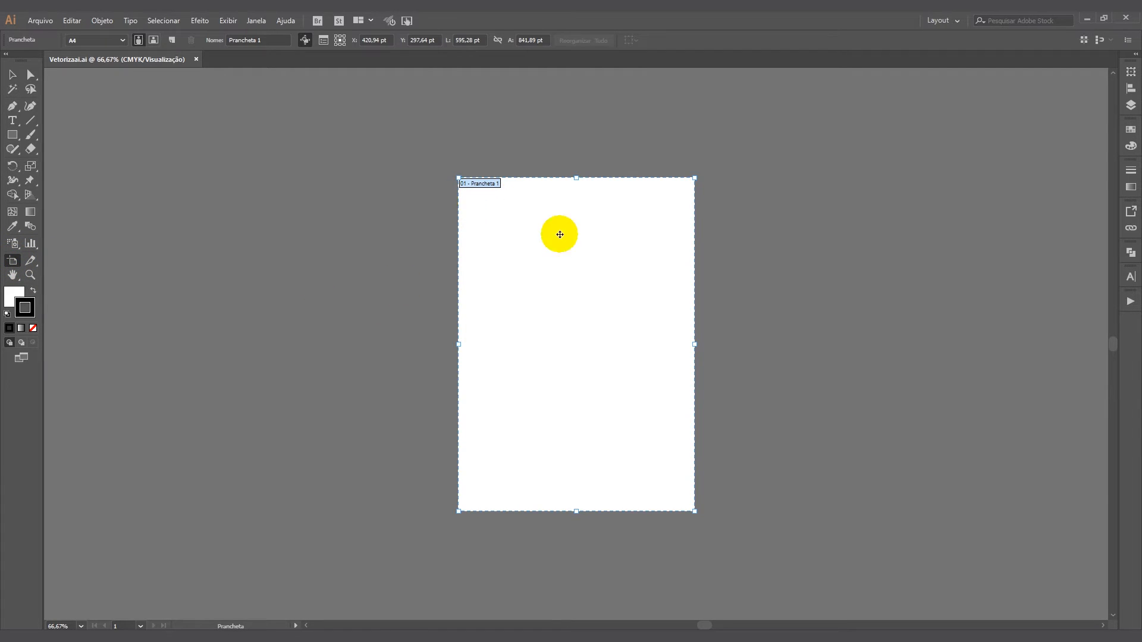
click(738, 196)
mouse_move(727, 177)
mouse_down()
mouse_move(890, 419)
mouse_move(979, 507)
mouse_up()
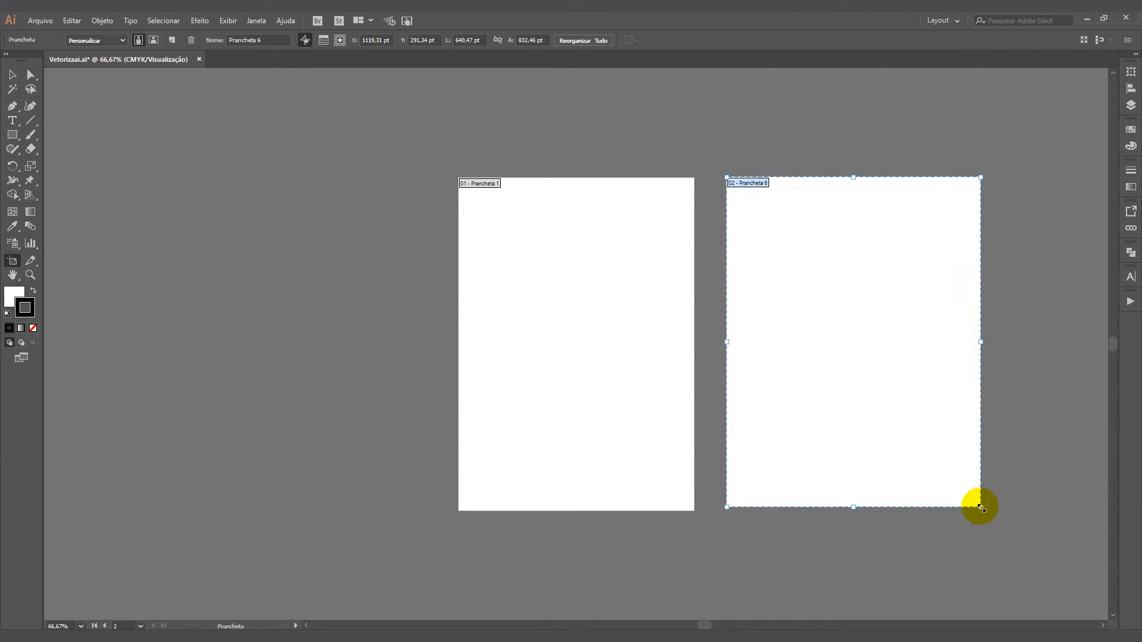
drag(132, 183, 394, 322)
drag(232, 359, 375, 558)
Draw another artboard about 765 by 604 pt above the existing artboards.
scroll(732, 372, up, 2)
scroll(732, 372, up, 3)
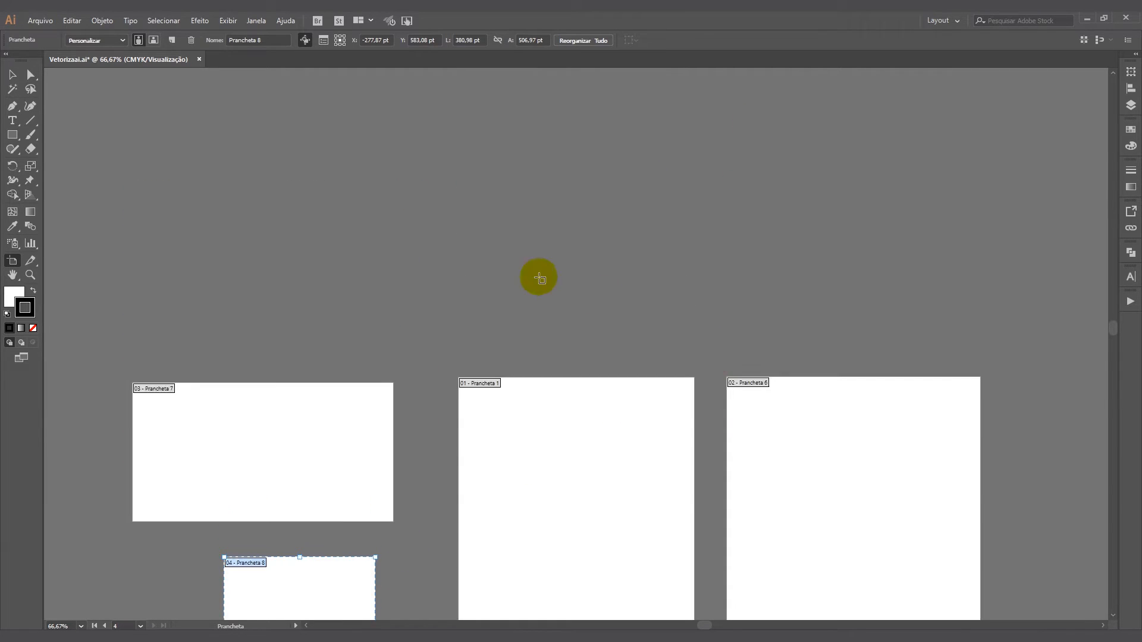
drag(366, 157, 669, 395)
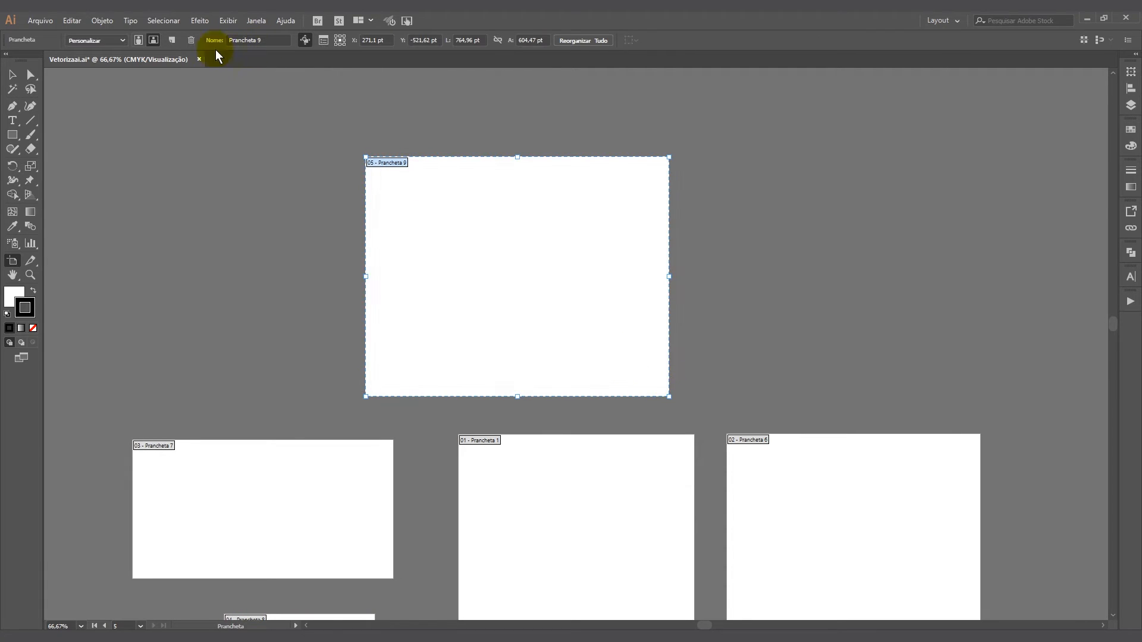
Add three more artboards of the same size in a row beside the newest artboard.
click(173, 40)
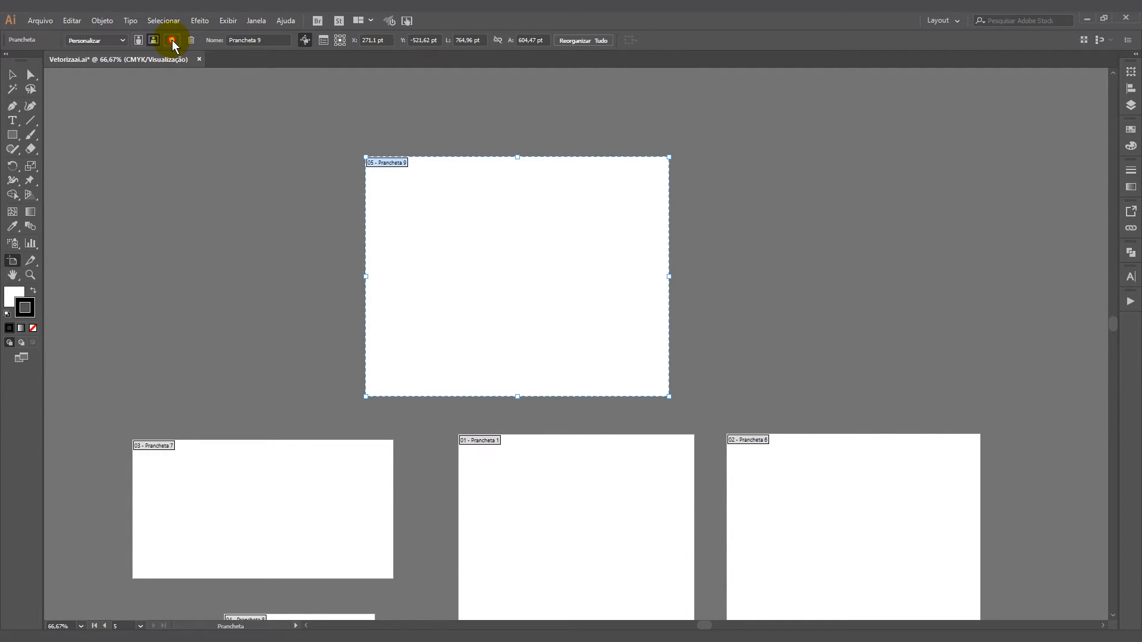
click(173, 40)
click(173, 41)
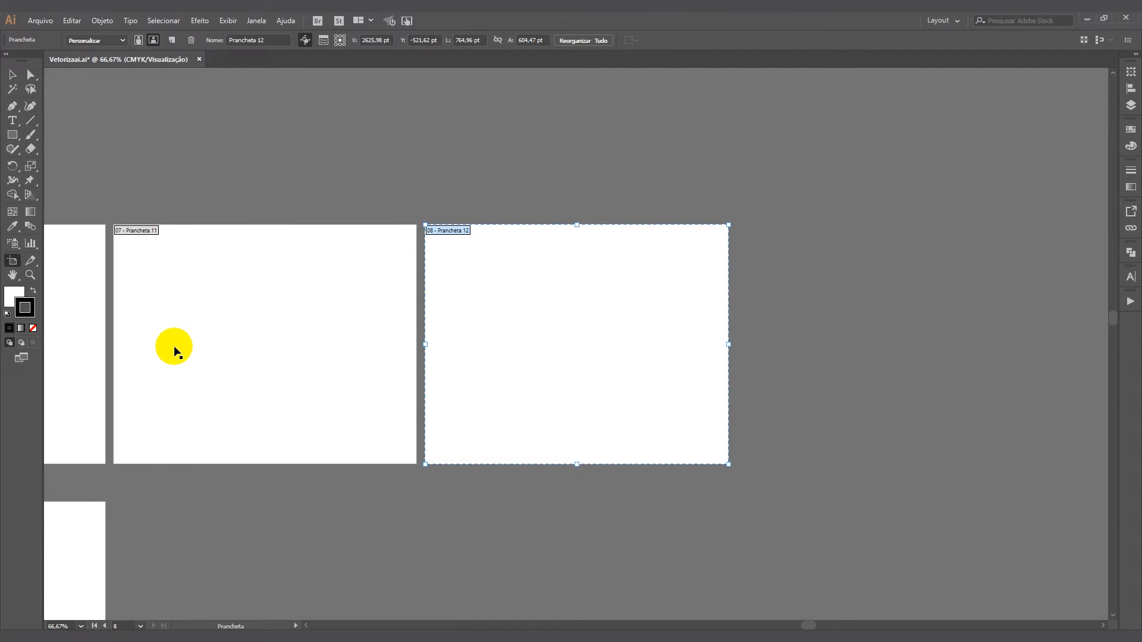
scroll(381, 364, down, 5)
scroll(381, 364, left, 10)
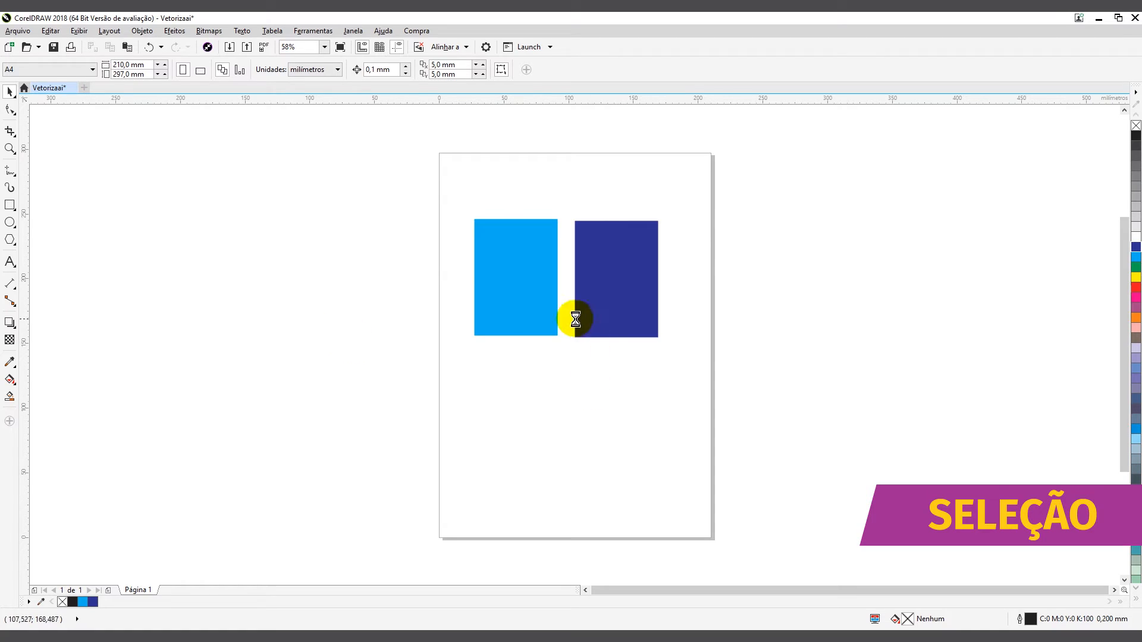
In CorelDRAW, move the dark blue rectangle down and right, and place the light blue rectangle slightly higher to its left.
click(520, 301)
drag(532, 306, 531, 439)
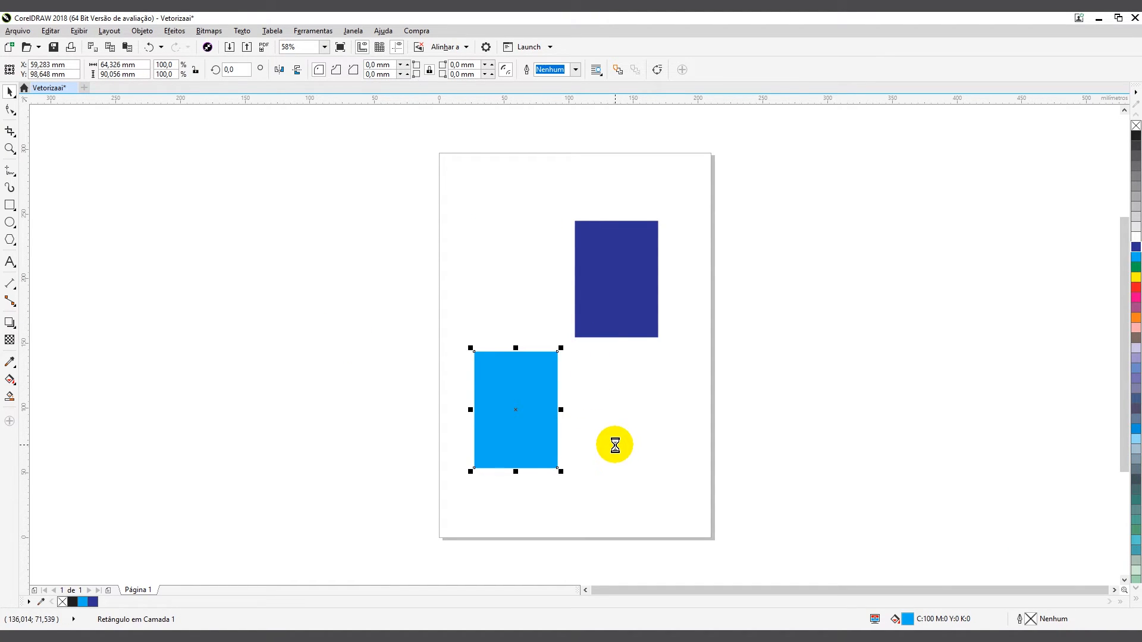
click(630, 275)
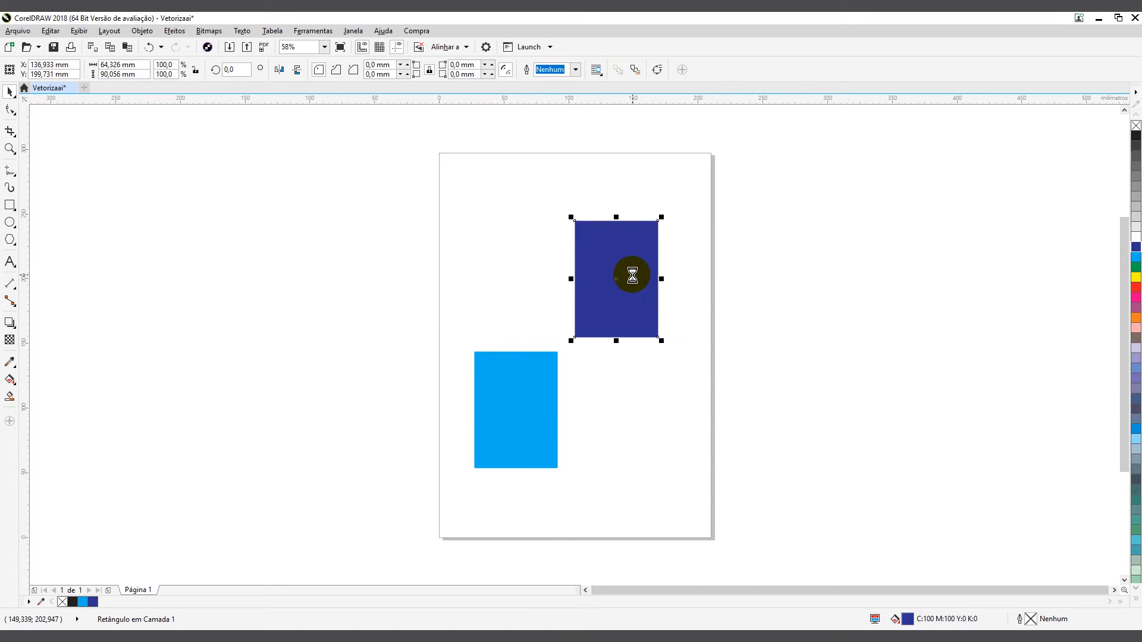
click(744, 280)
click(606, 299)
drag(629, 373, 626, 394)
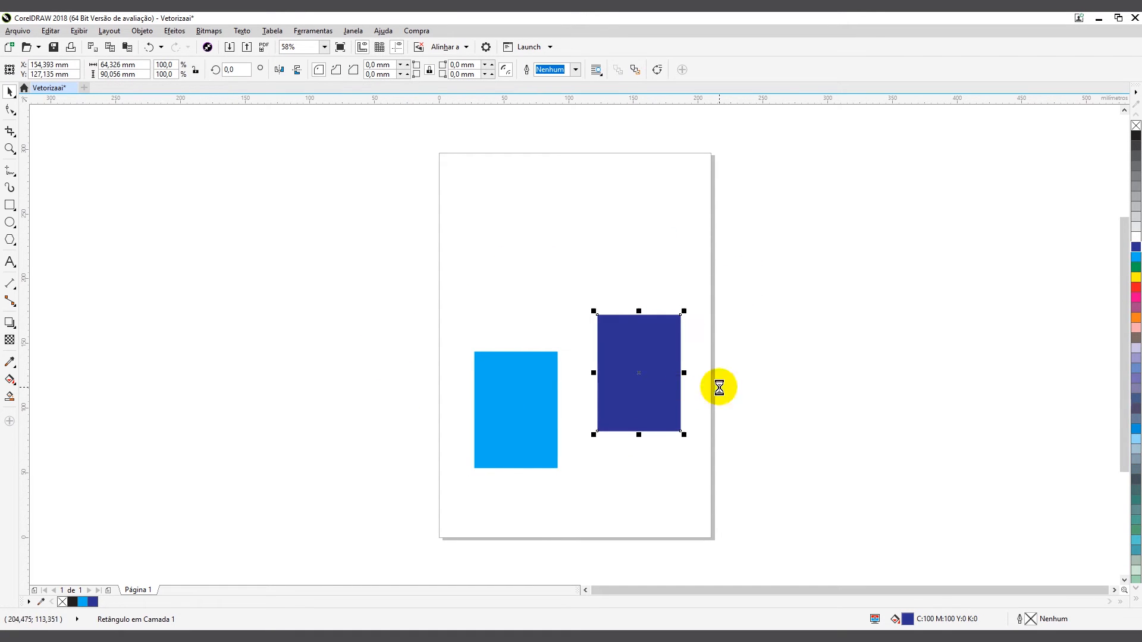
drag(478, 397, 502, 309)
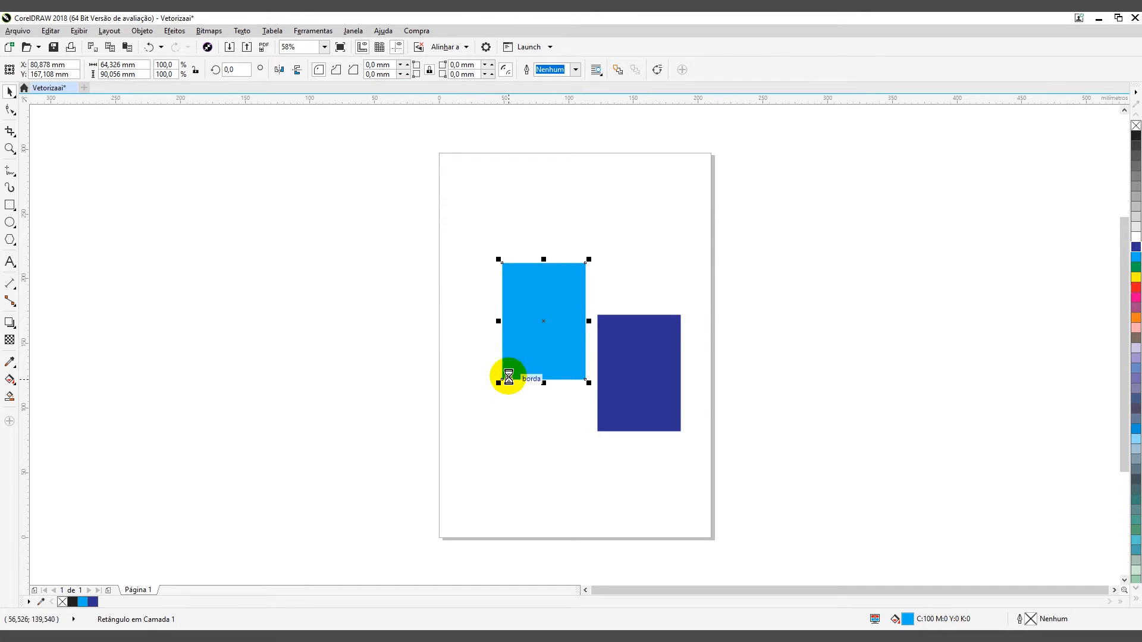
Select the light blue rectangle with a marquee that encloses it and only partly covers the dark blue one, then clear the selection.
click(431, 309)
drag(459, 226, 613, 393)
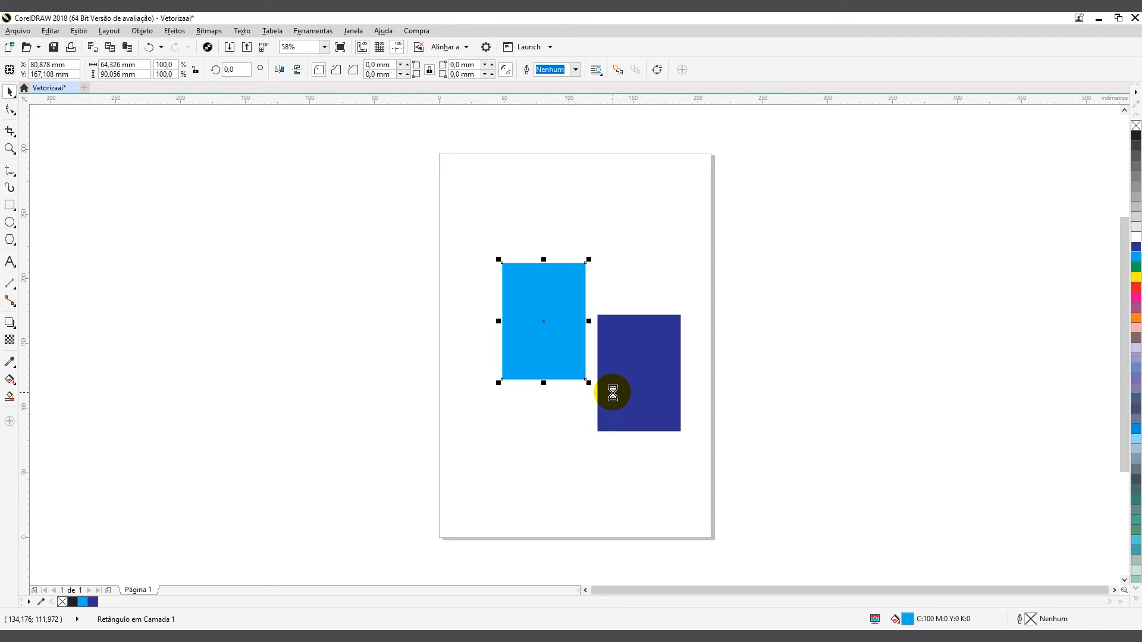
click(521, 433)
click(574, 365)
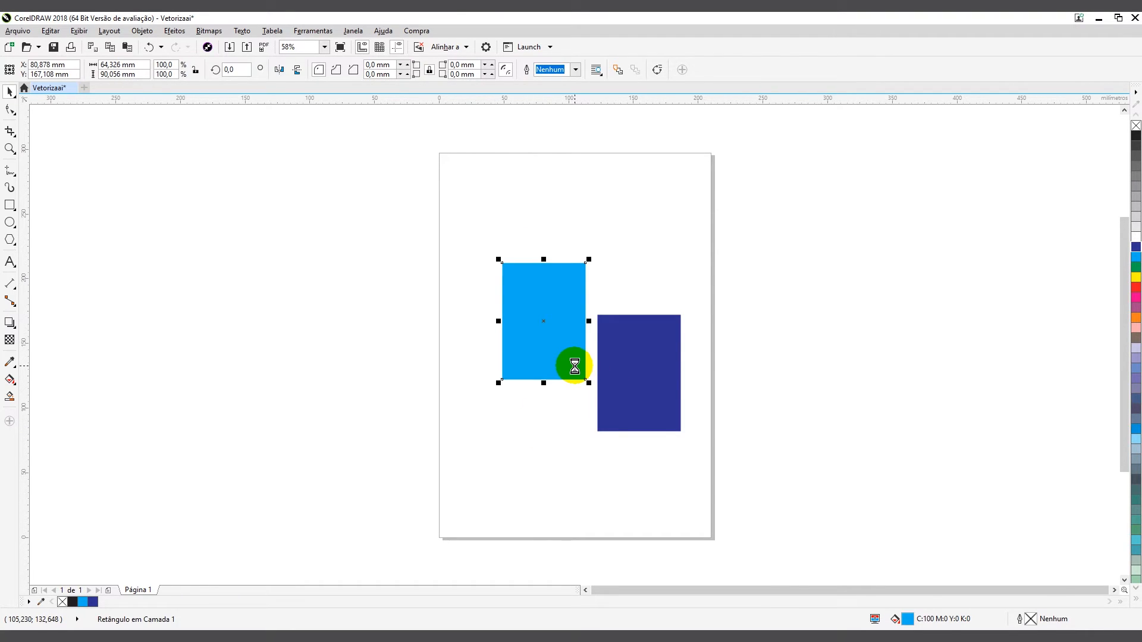
click(533, 426)
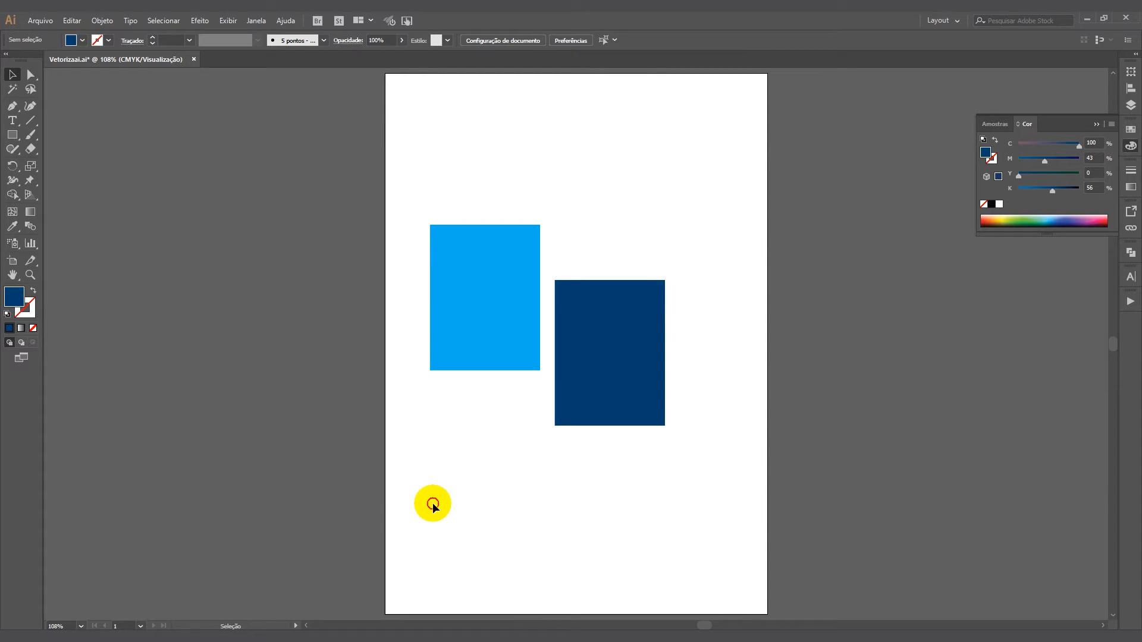
In Illustrator, select the light blue rectangle, then move the dark blue rectangle slightly up and to the right.
click(494, 281)
click(612, 327)
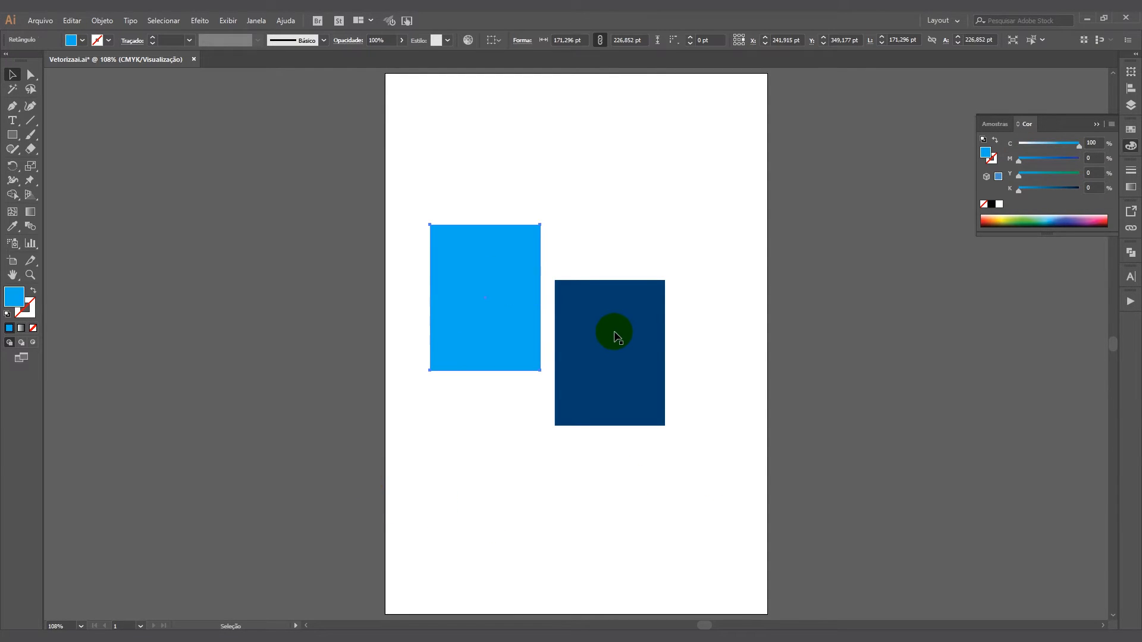
drag(618, 385, 625, 364)
Select both rectangles with a marquee overlapping the dark blue one's edge, then only the dark blue one by marqueeing its upper-left corner.
drag(385, 191, 567, 388)
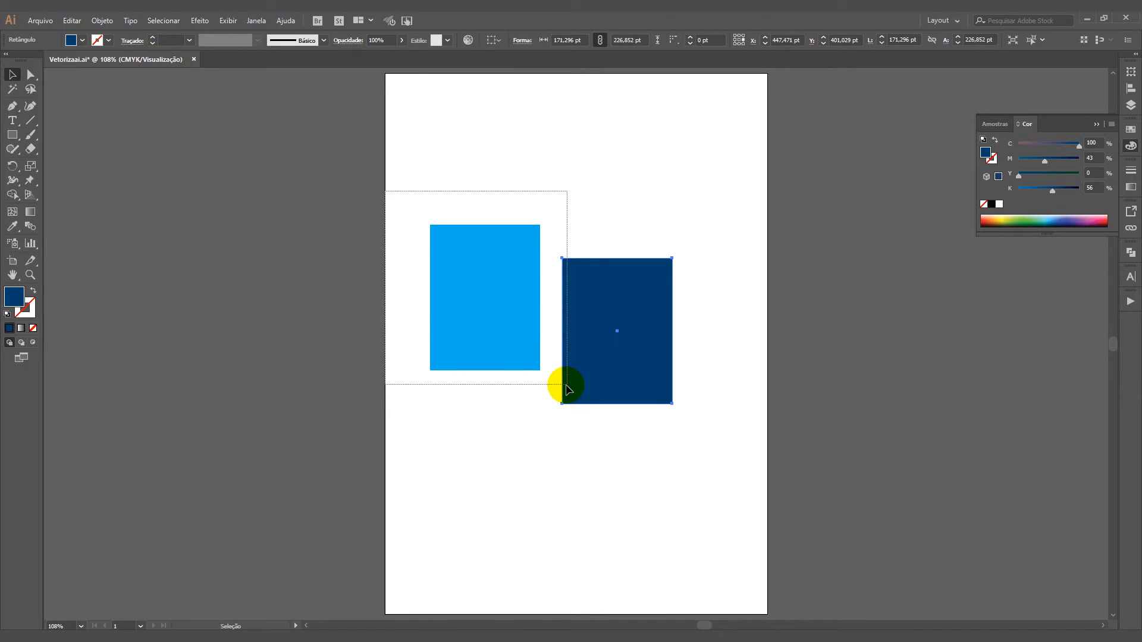
drag(567, 388, 567, 387)
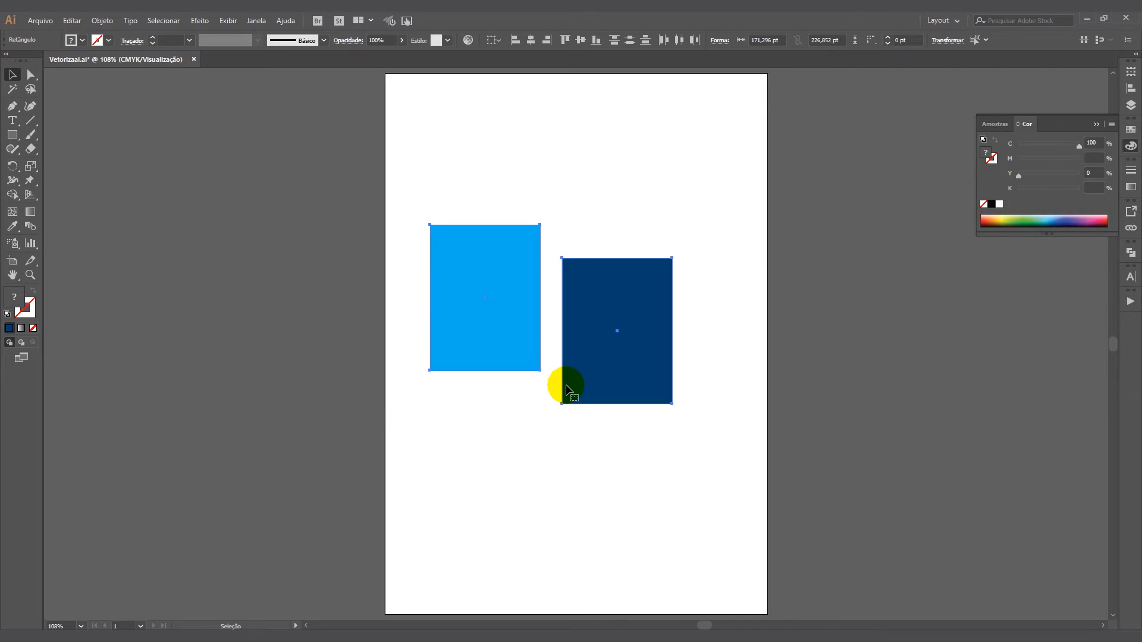
click(615, 461)
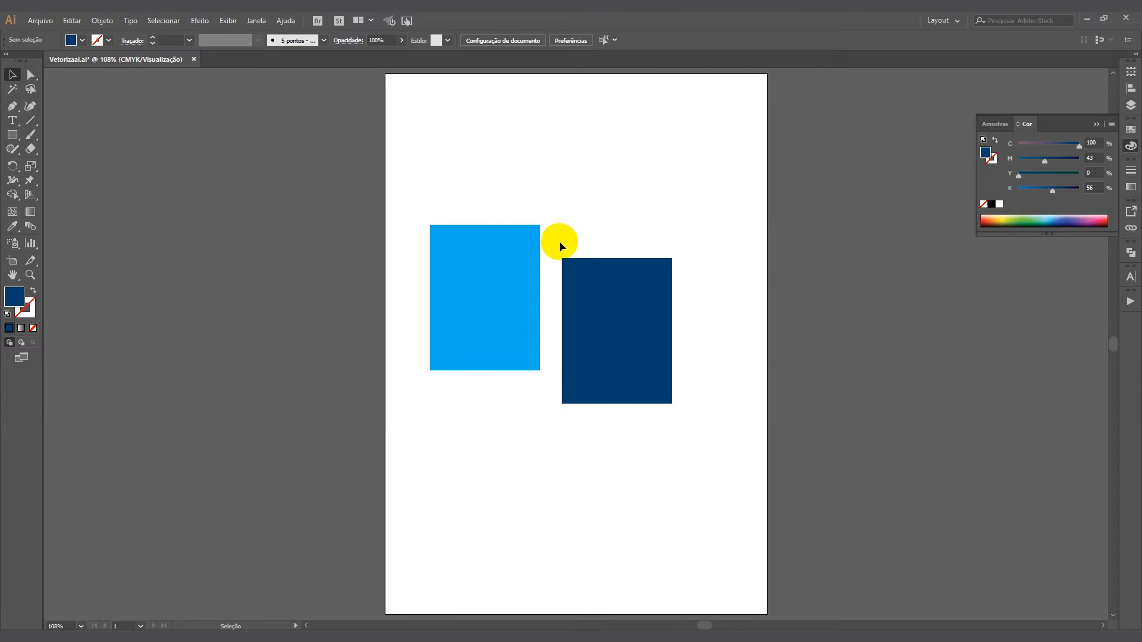
click(562, 264)
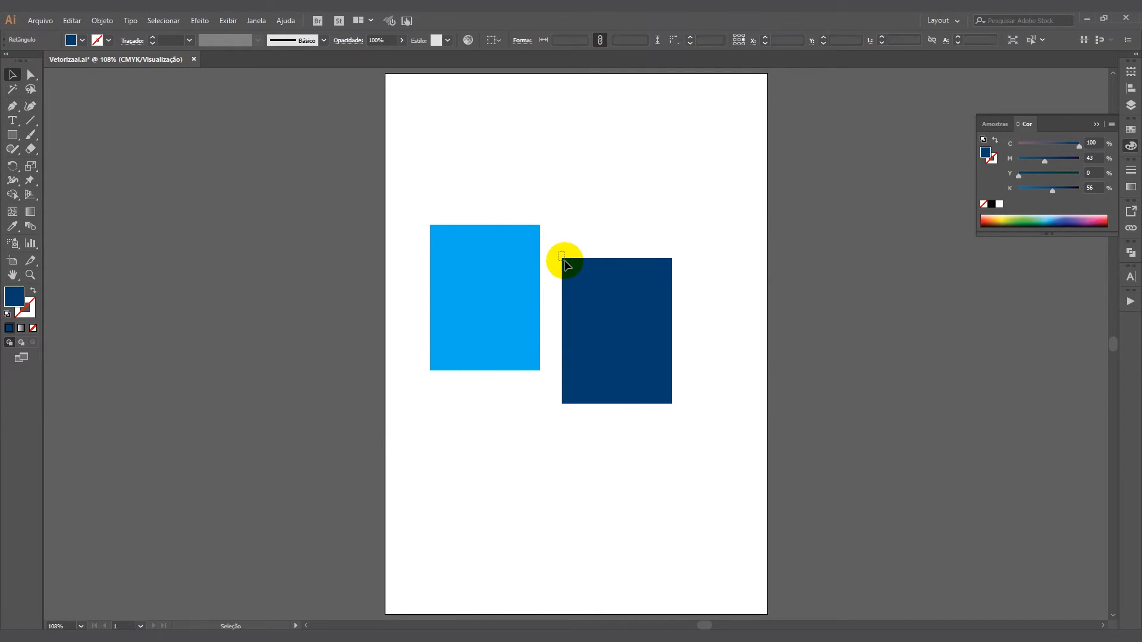
click(585, 477)
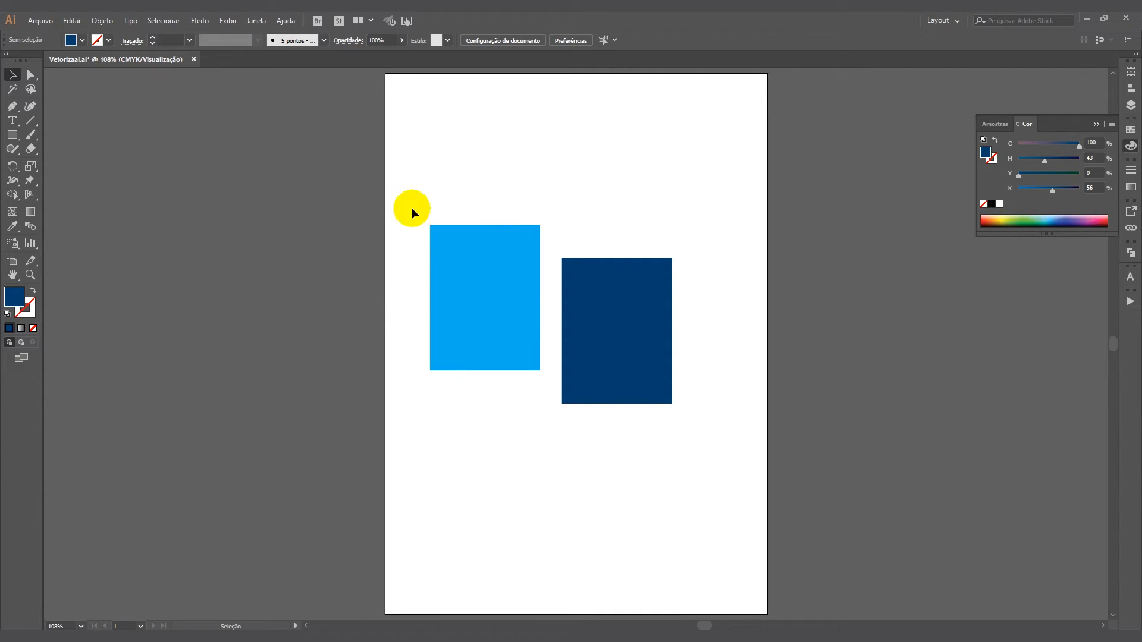
Select the light blue rectangle with a marquee enclosing it, clear the selection, and reselect it with a small marquee over its upper-left corner.
drag(392, 191, 551, 394)
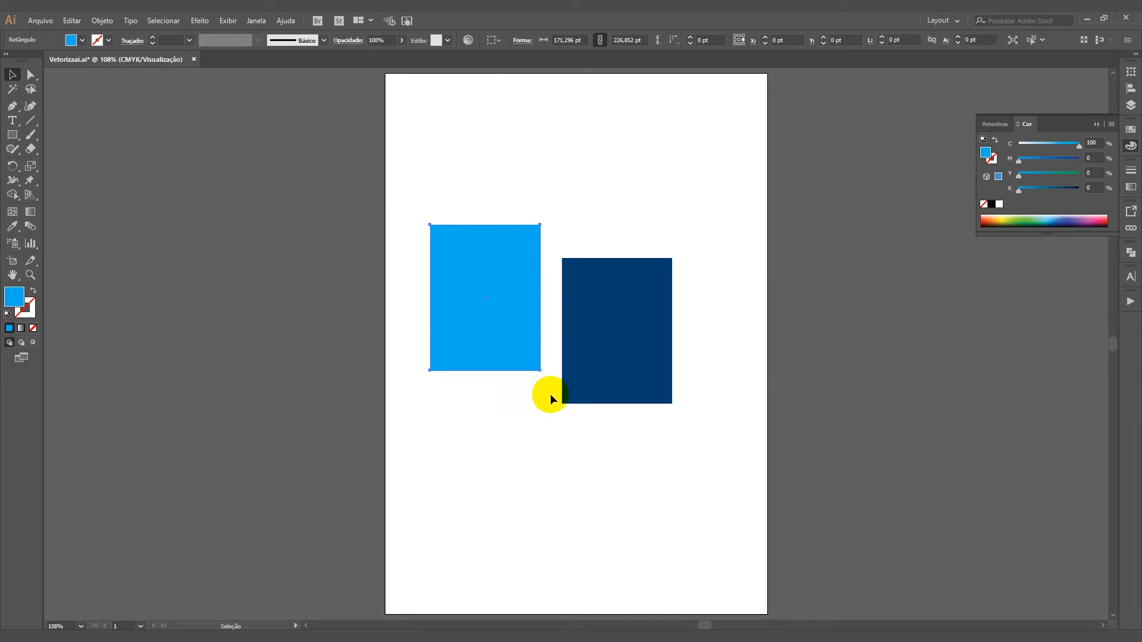
click(551, 394)
scroll(476, 309, down, 1)
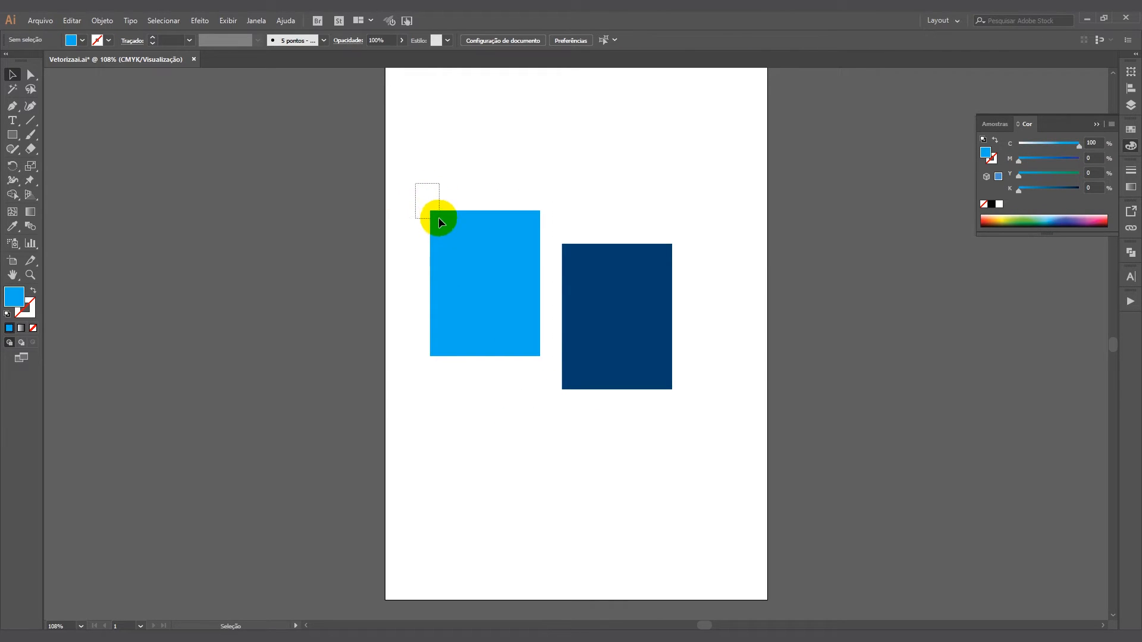
drag(439, 219, 441, 223)
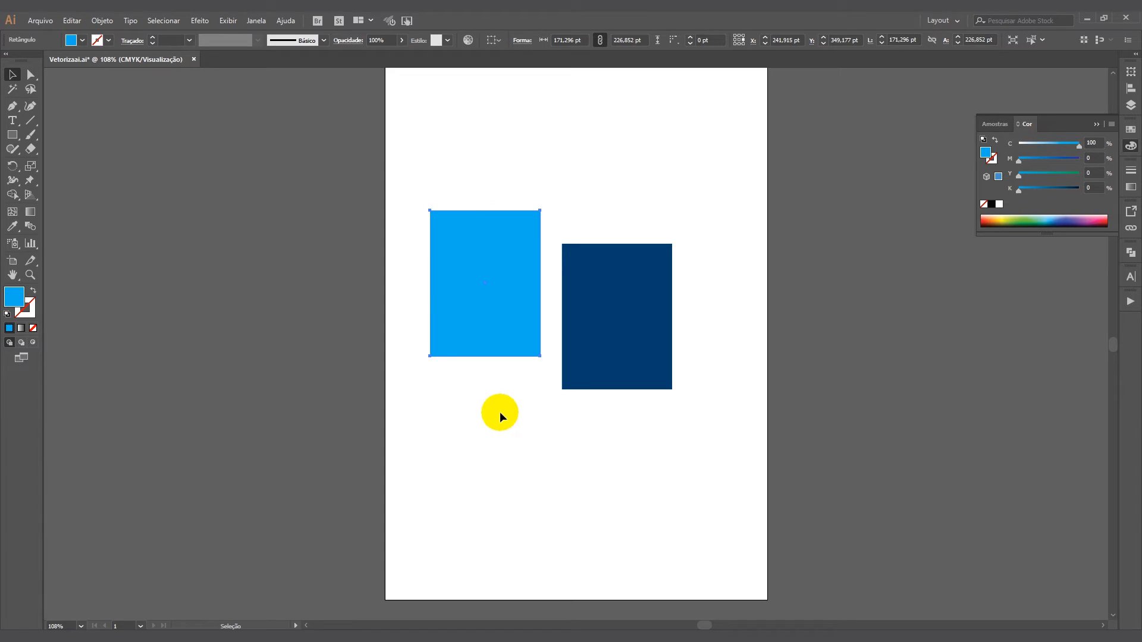
Clear the selection, switch to CorelDRAW and look over its available dockers, choosing Gerenciador de objetos.
click(399, 226)
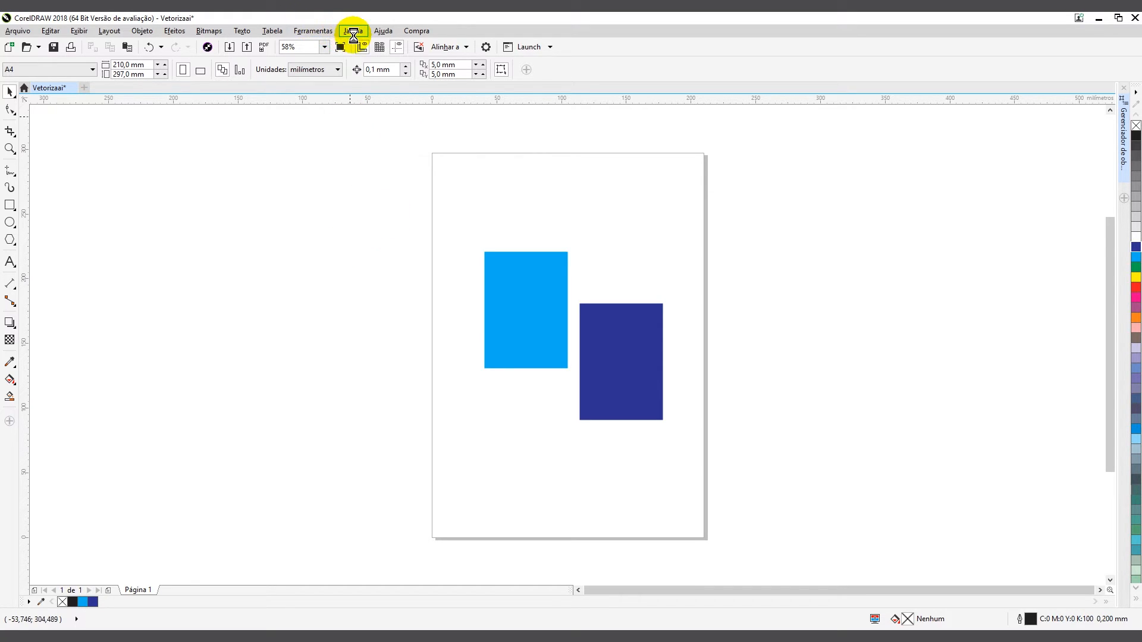
click(353, 32)
mouse_move(403, 189)
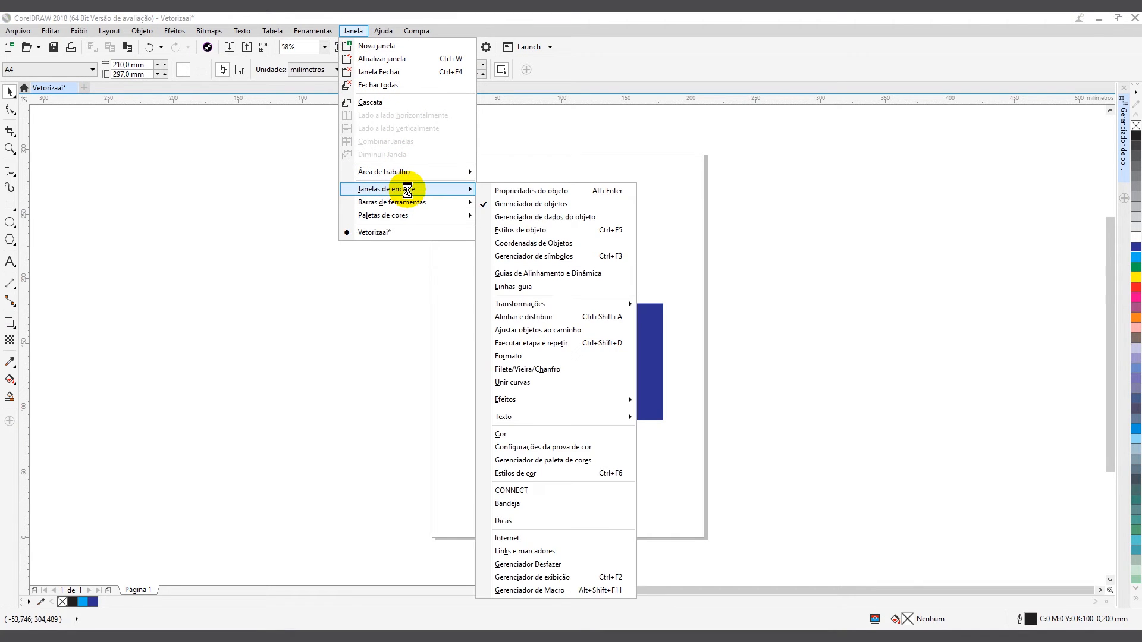
click(519, 204)
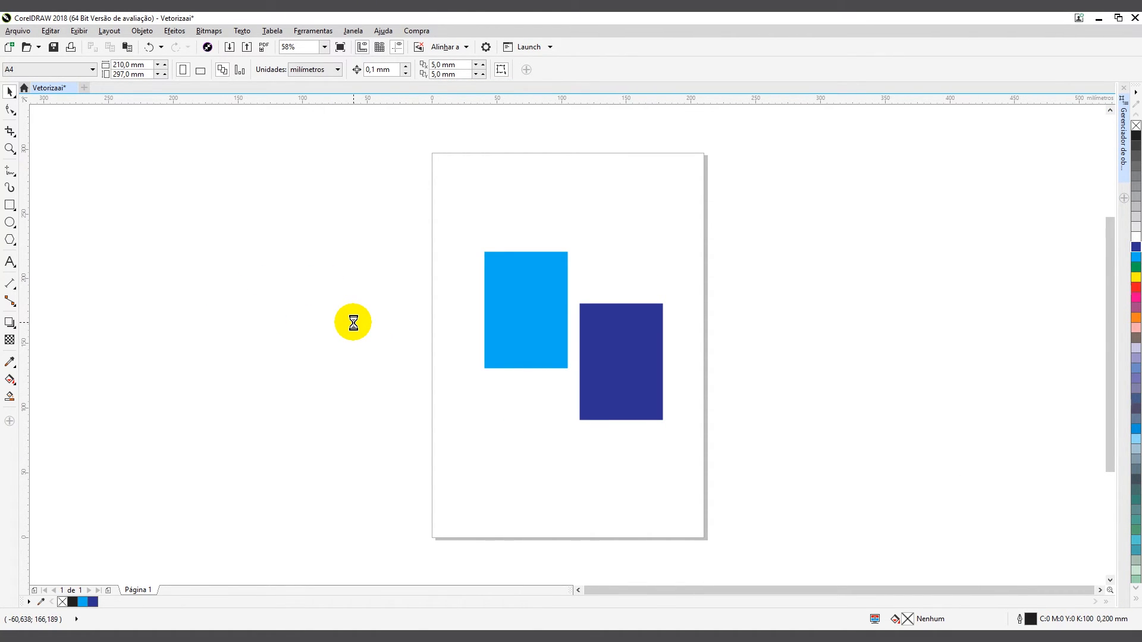
Select the light blue rectangle alone and clear the selection, then select both rectangles with a marquee and clear it again.
click(526, 314)
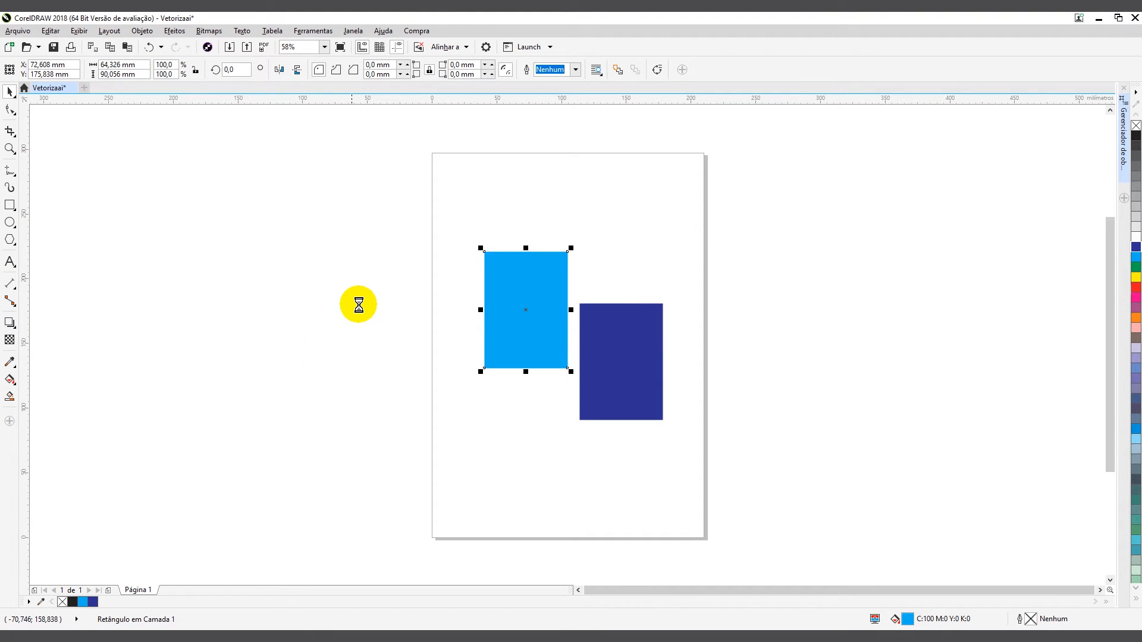
click(386, 269)
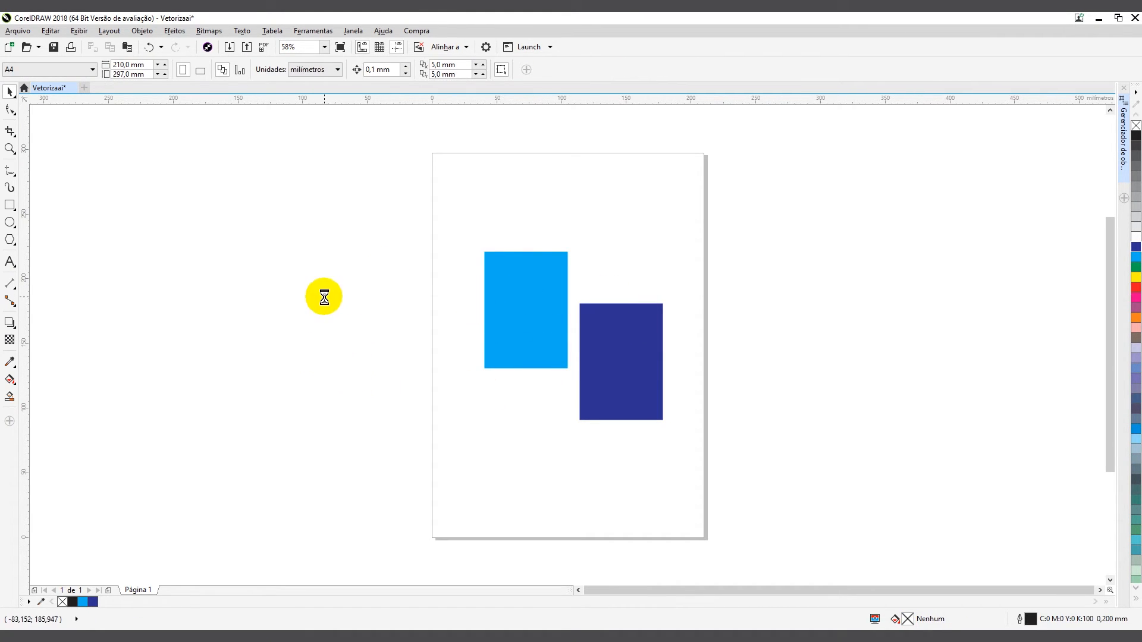
drag(420, 196, 726, 483)
click(823, 377)
Marquee-select both rectangles, align their top edges, and undo the alignment.
drag(423, 198, 773, 471)
key(t)
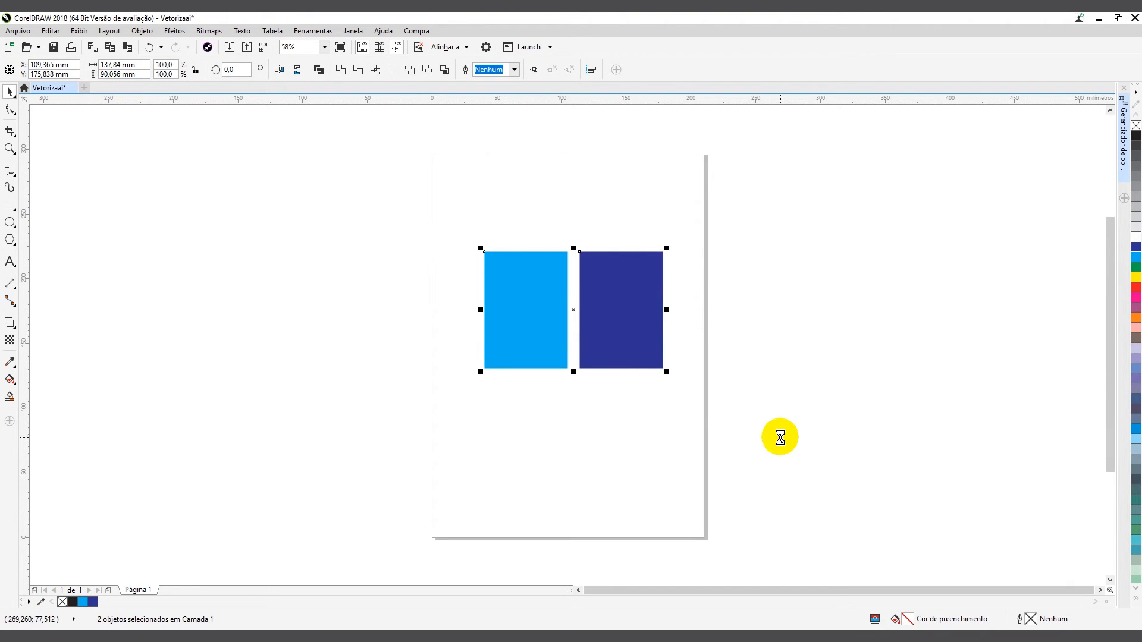
key(ctrl+z)
Look over the snapping targets offered under Alinhar a, then close the list.
click(468, 47)
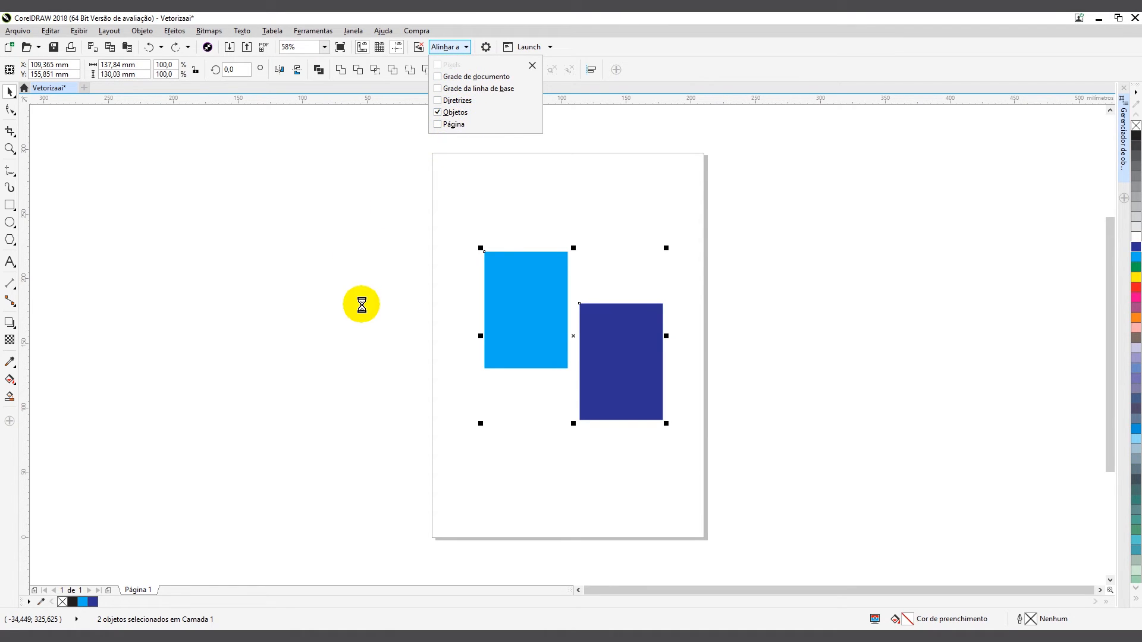
click(361, 305)
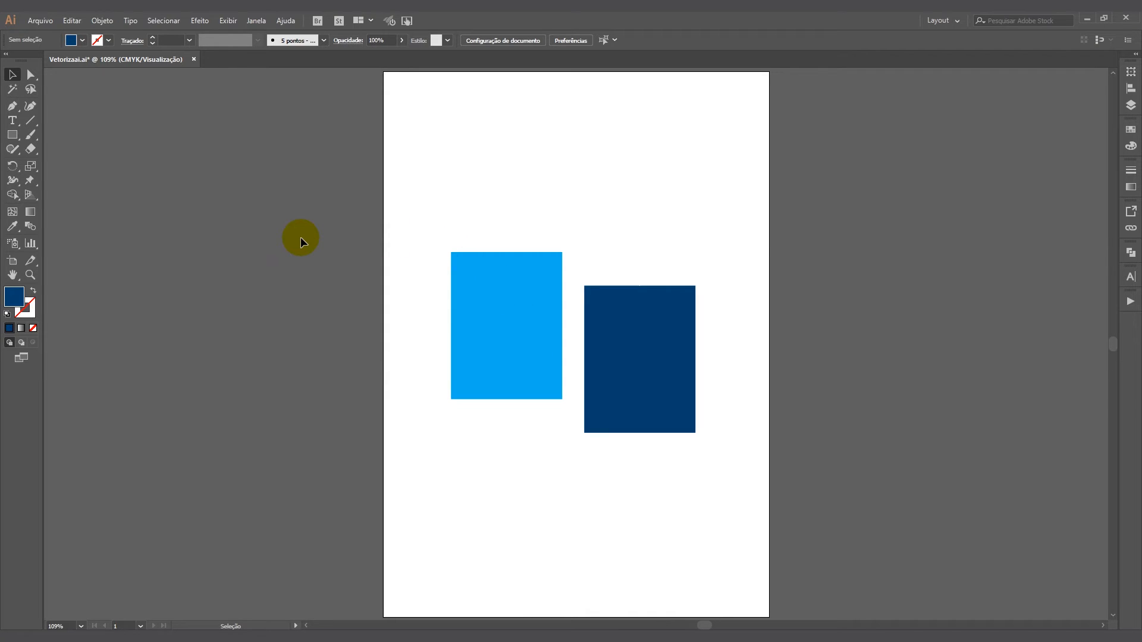
In Illustrator, marquee-select both rectangles and review the alignment reference options for selection, key object and artboard, keeping both selected.
drag(352, 185, 785, 494)
click(1131, 89)
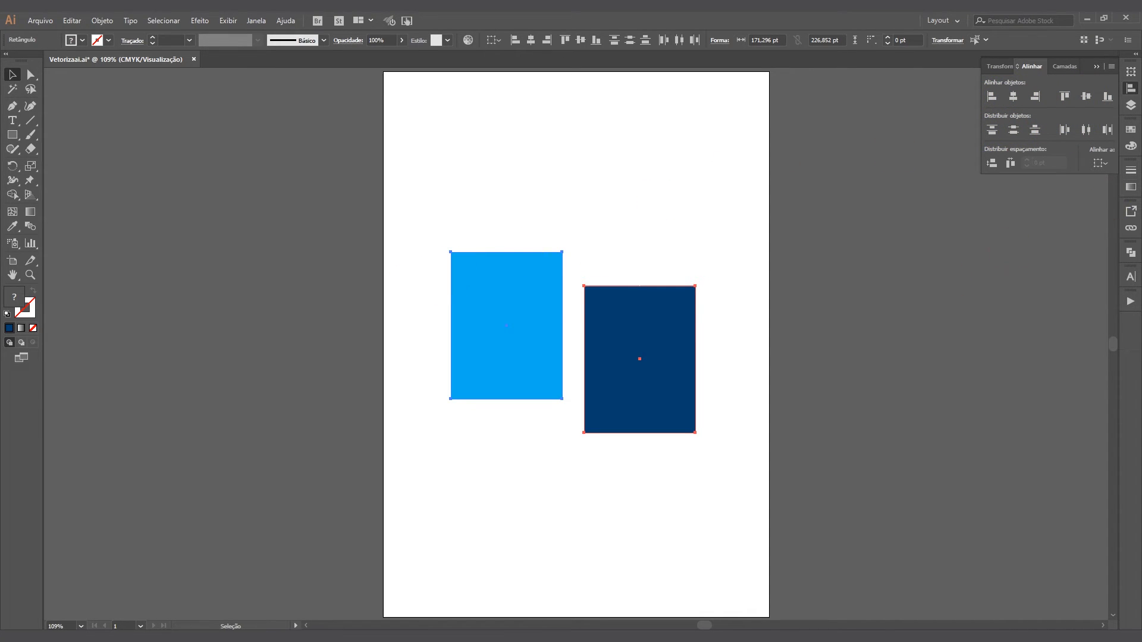
click(1101, 163)
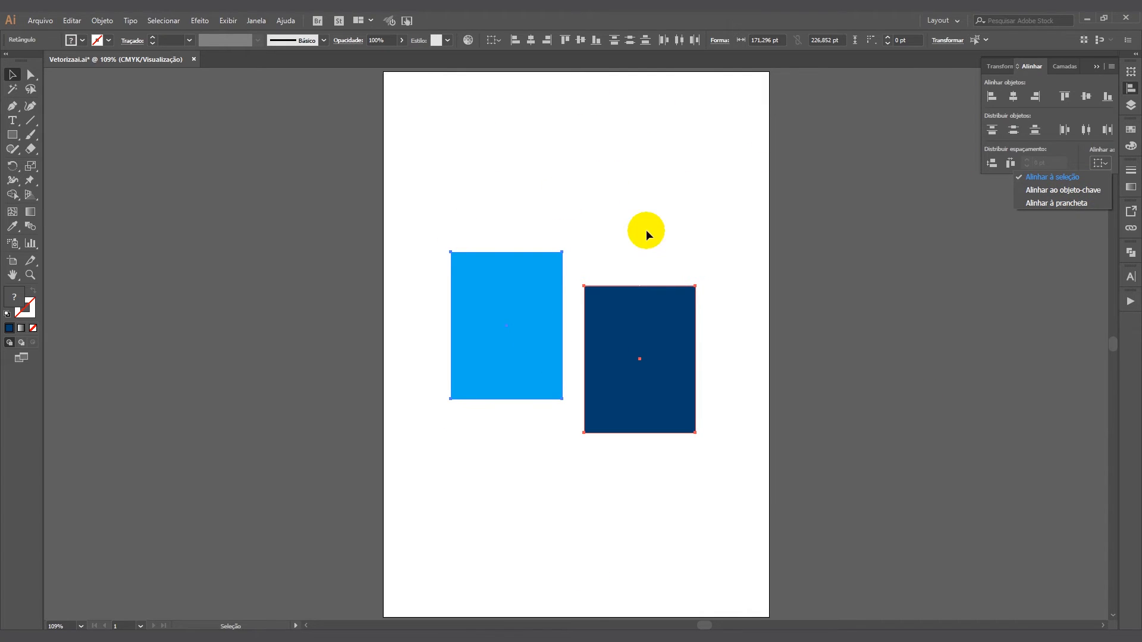
click(658, 173)
click(661, 189)
key(ctrl+a)
click(659, 309)
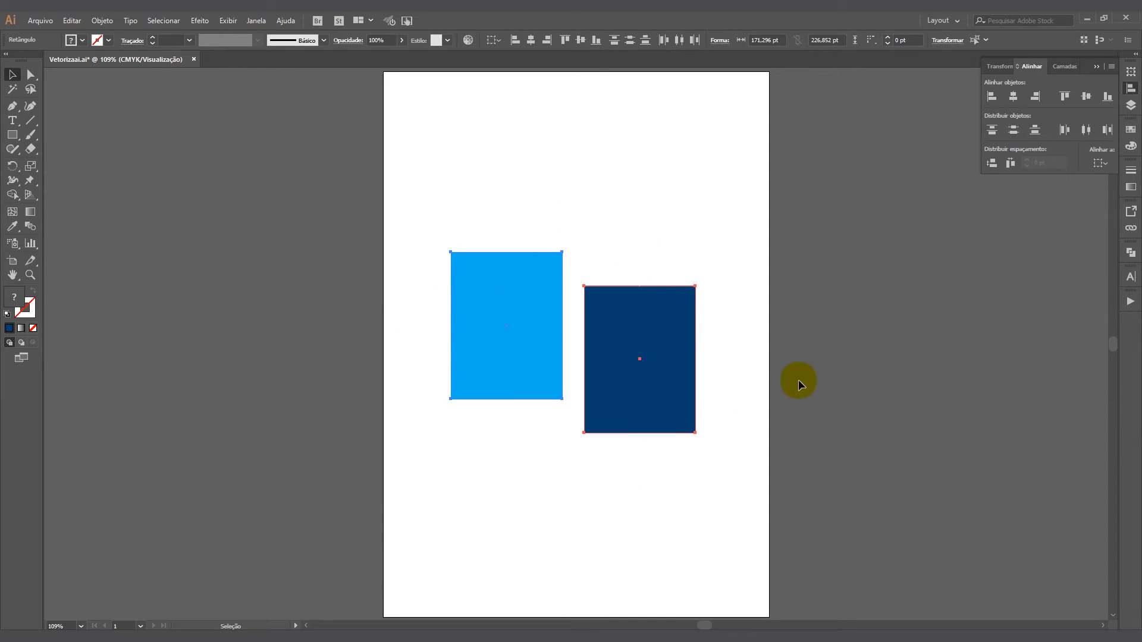
Make the light blue rectangle the key object, align the dark blue one to its left edge, then undo the alignment.
click(549, 384)
click(510, 274)
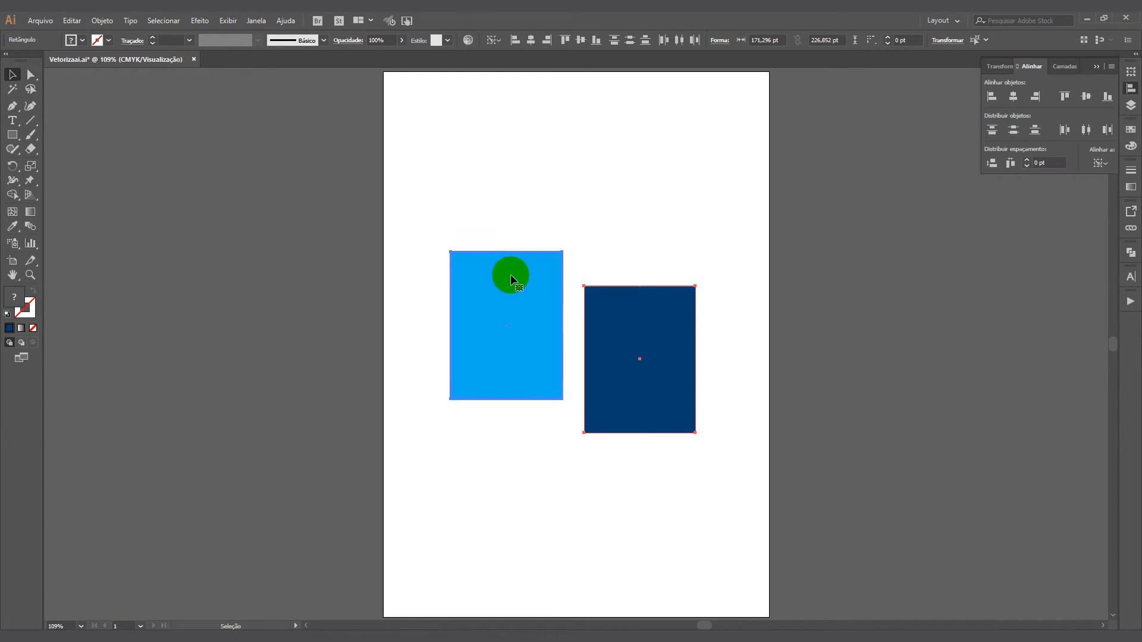
click(515, 42)
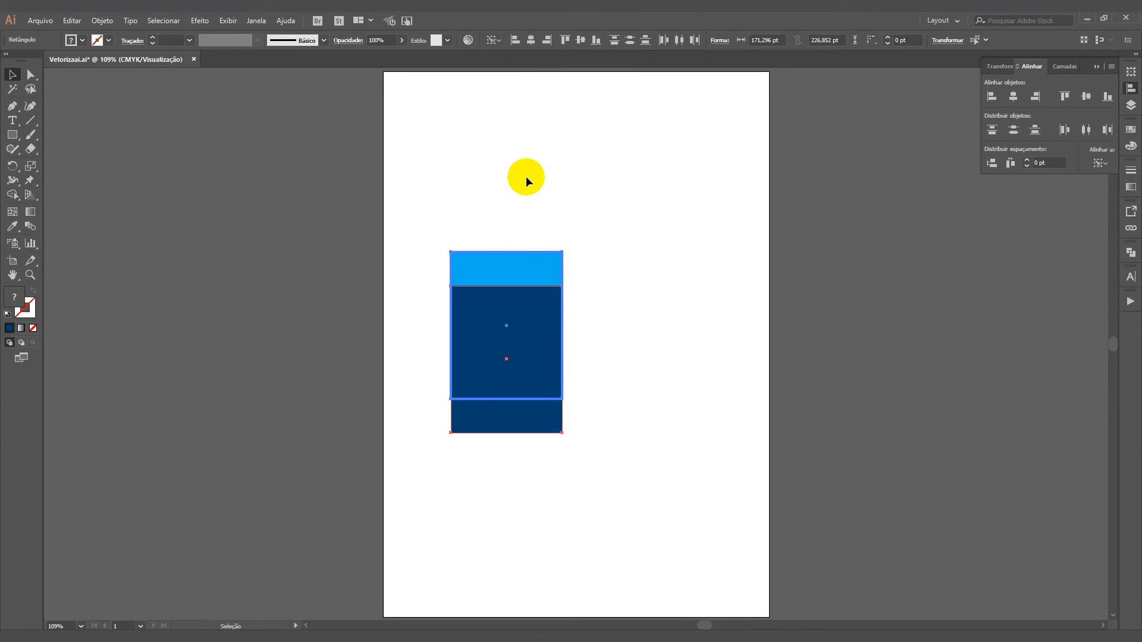
click(526, 176)
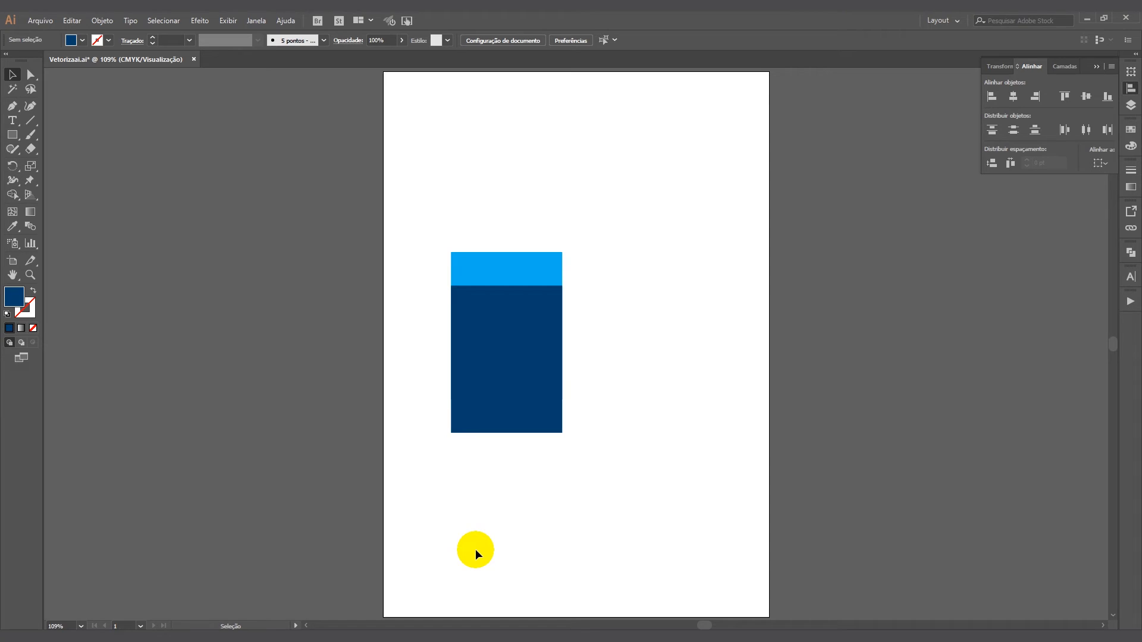
key(ctrl+z)
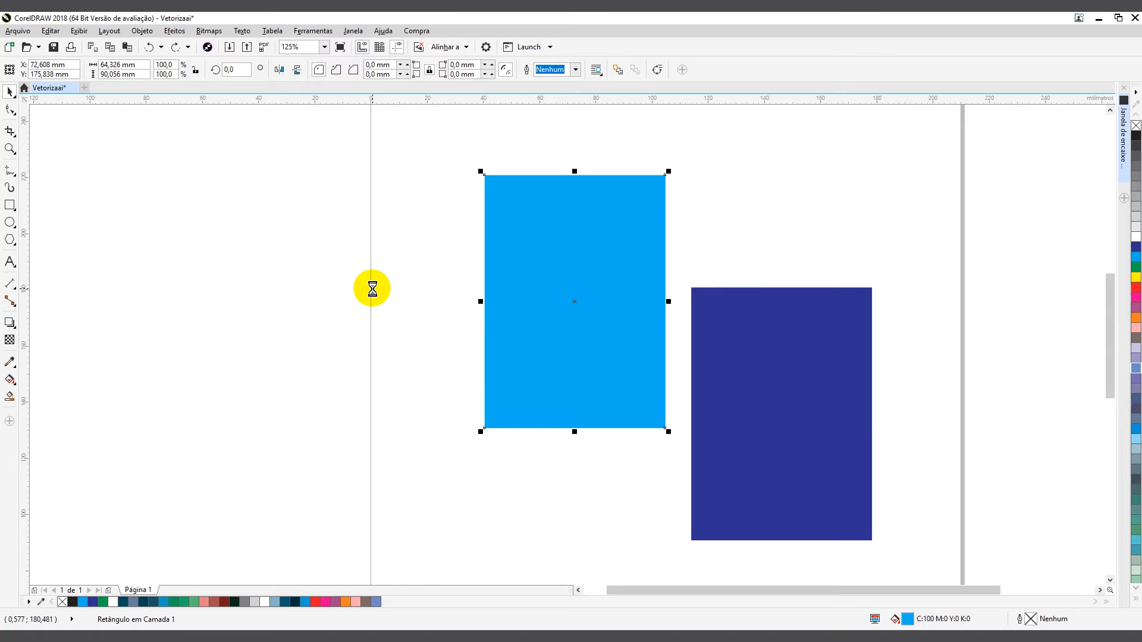
In CorelDRAW, try several palette colors on the light blue rectangle, including magenta, and finish with the light pink C:0 M:40 Y:20 K:0 fill.
click(402, 263)
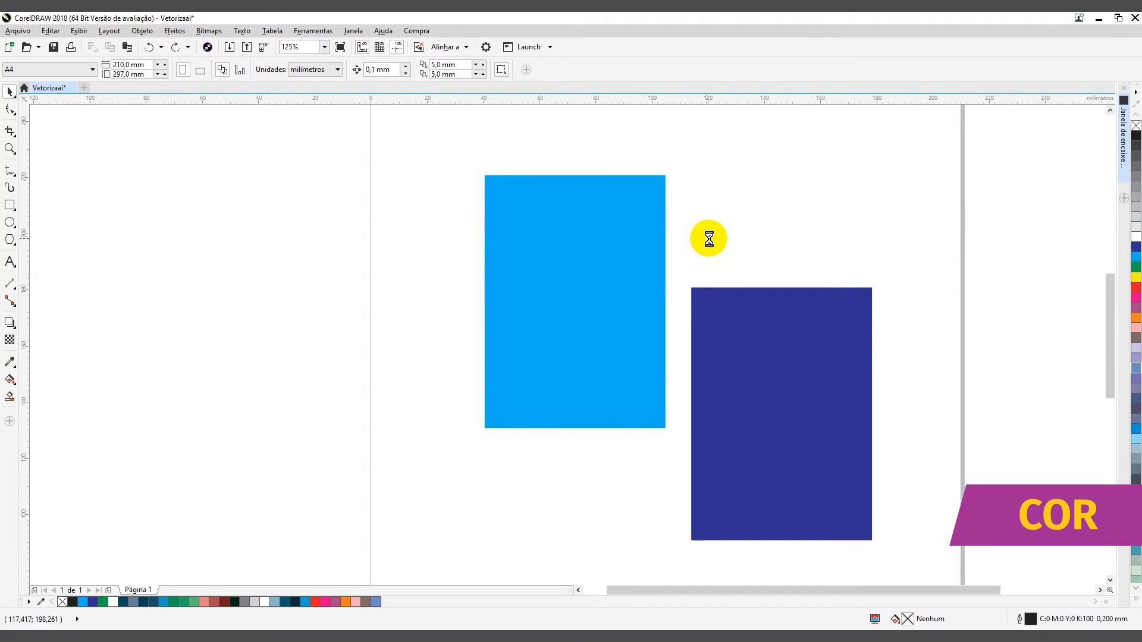
click(588, 242)
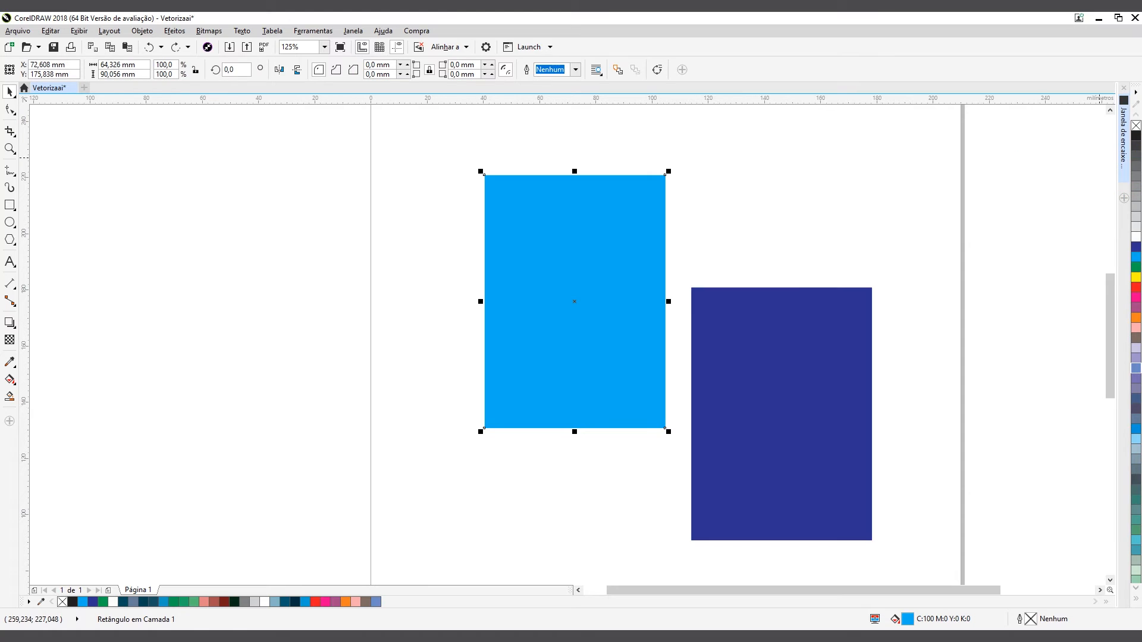
click(1134, 288)
click(1132, 301)
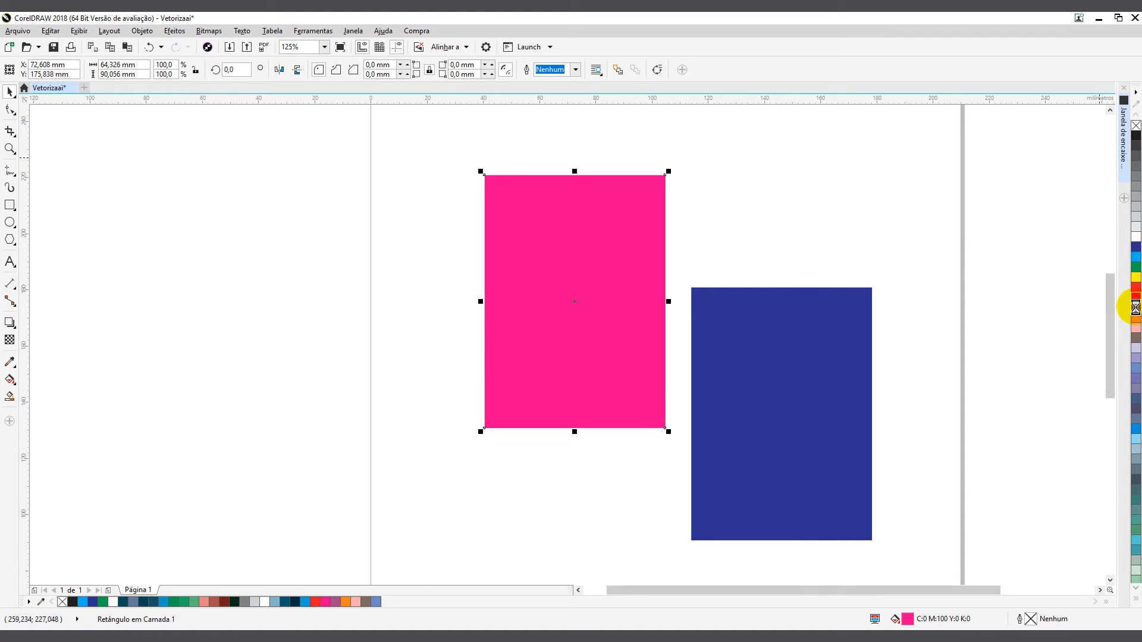
click(1135, 323)
click(1133, 331)
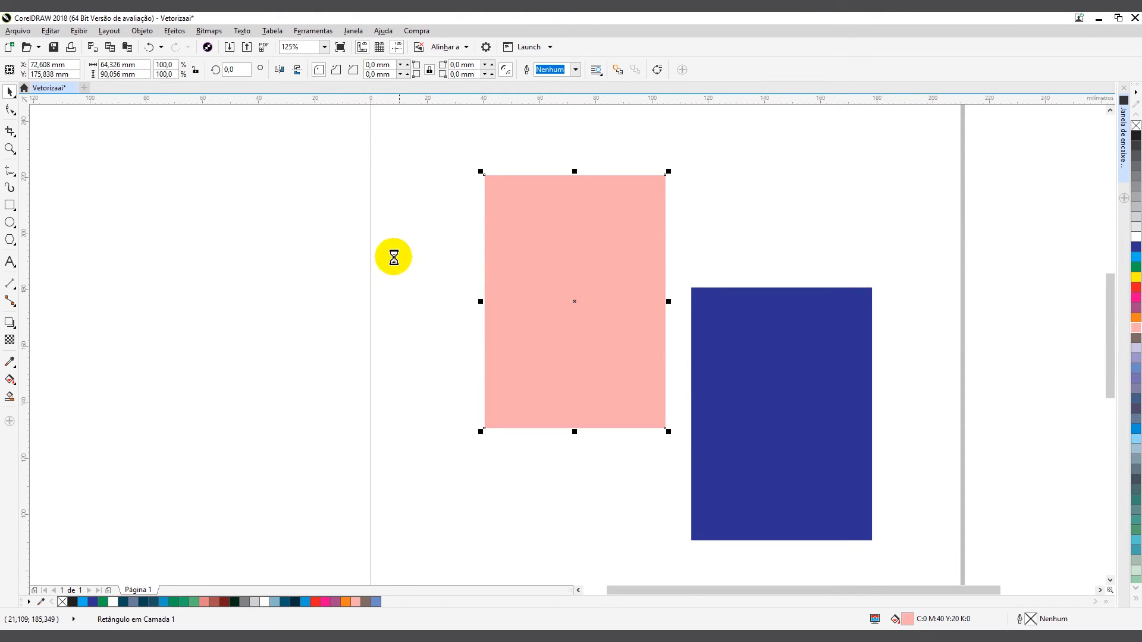
Use the Interactive Fill tool to adjust the light pink rectangle's fill color in the color picker.
key(g)
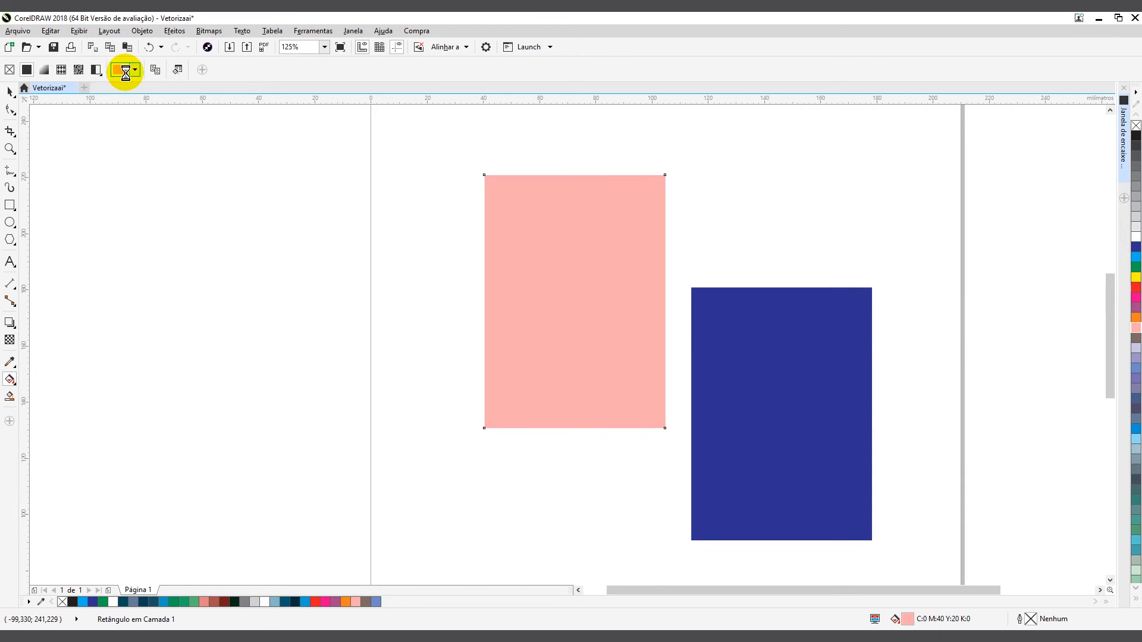
click(131, 70)
mouse_move(169, 156)
mouse_down()
mouse_move(158, 160)
mouse_move(196, 170)
mouse_move(168, 138)
mouse_move(200, 166)
mouse_move(169, 179)
mouse_up()
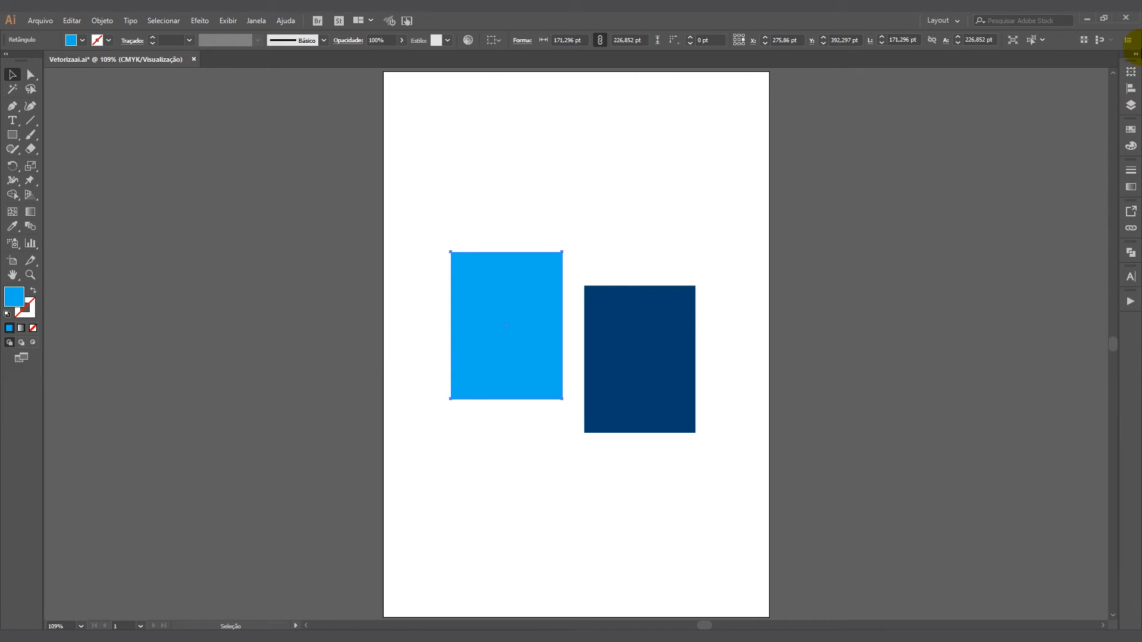
In Illustrator, expand the docked panels, show the swatches, and view the new swatch settings before cancelling them.
click(1136, 53)
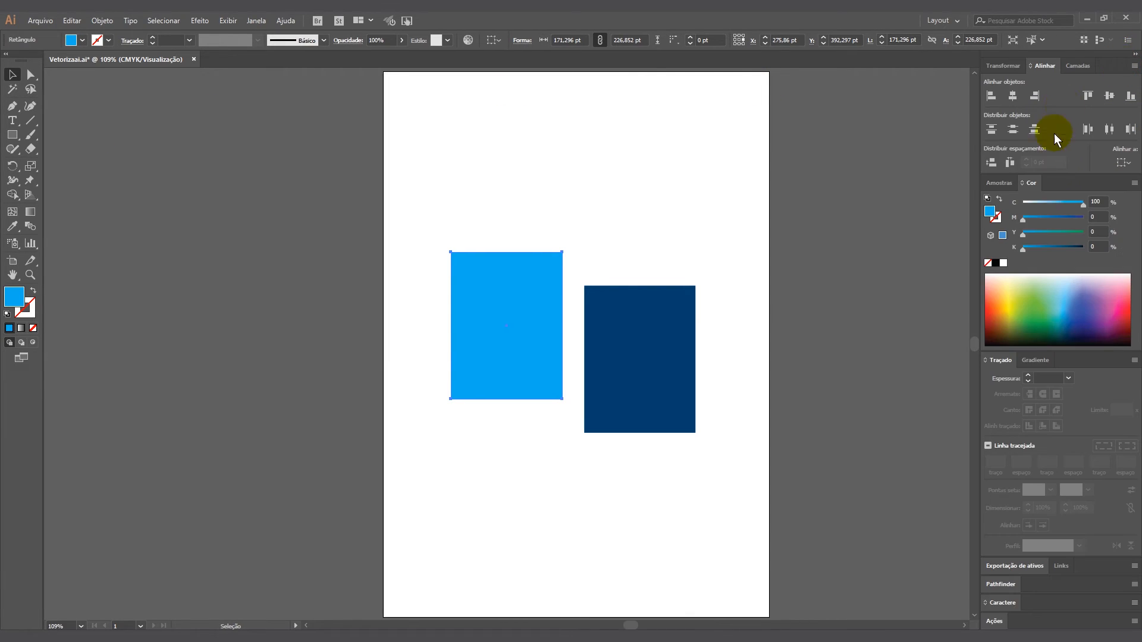
click(1000, 183)
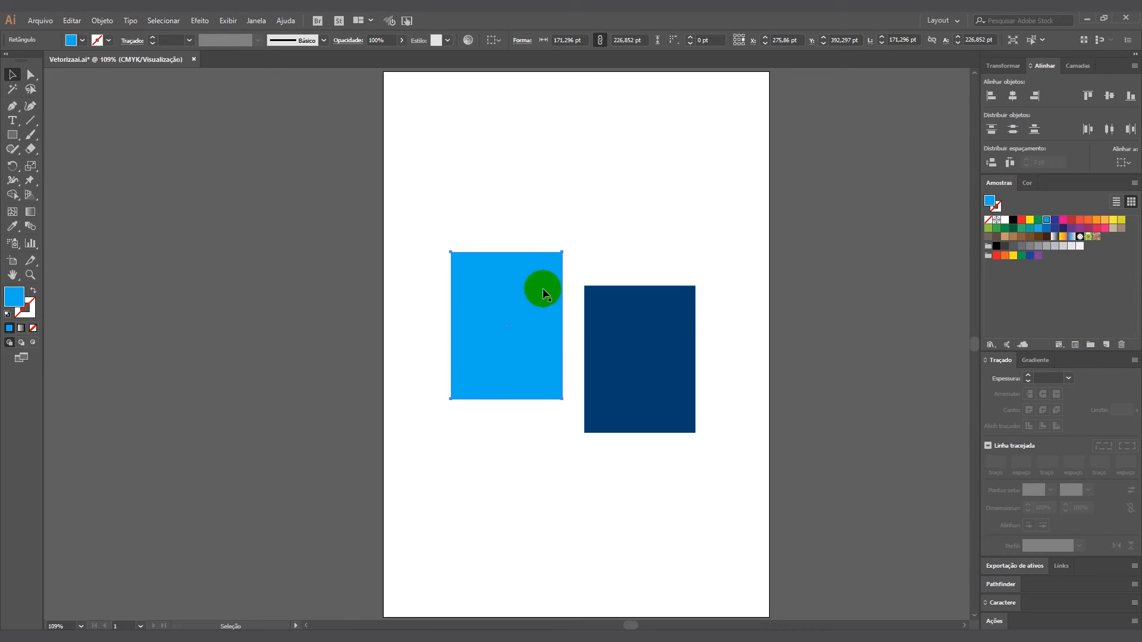
click(1106, 345)
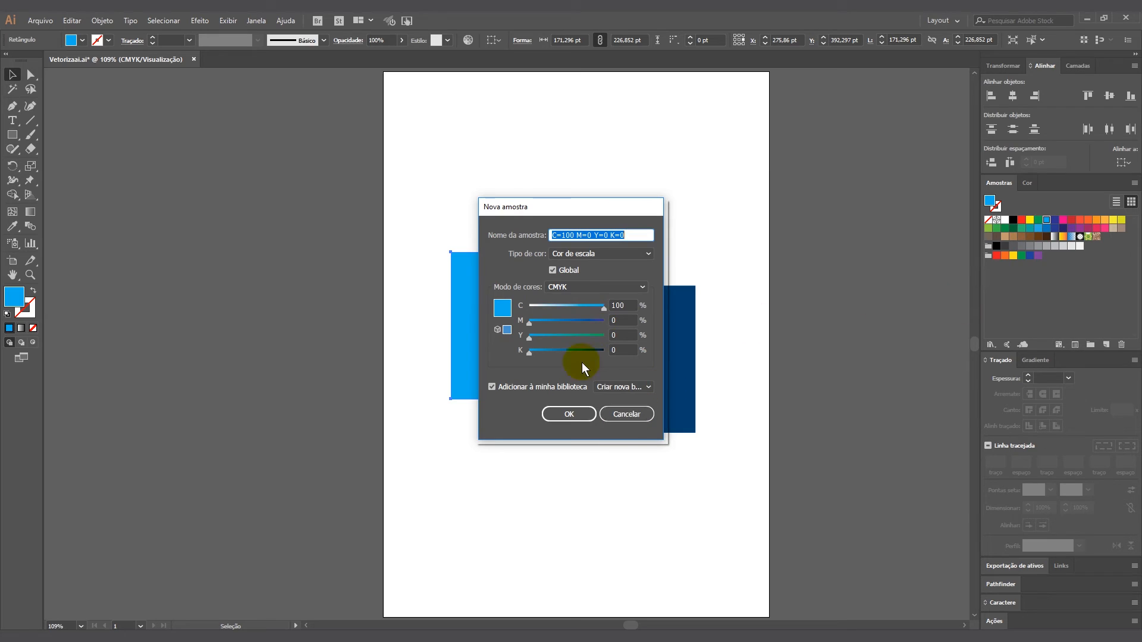
click(637, 417)
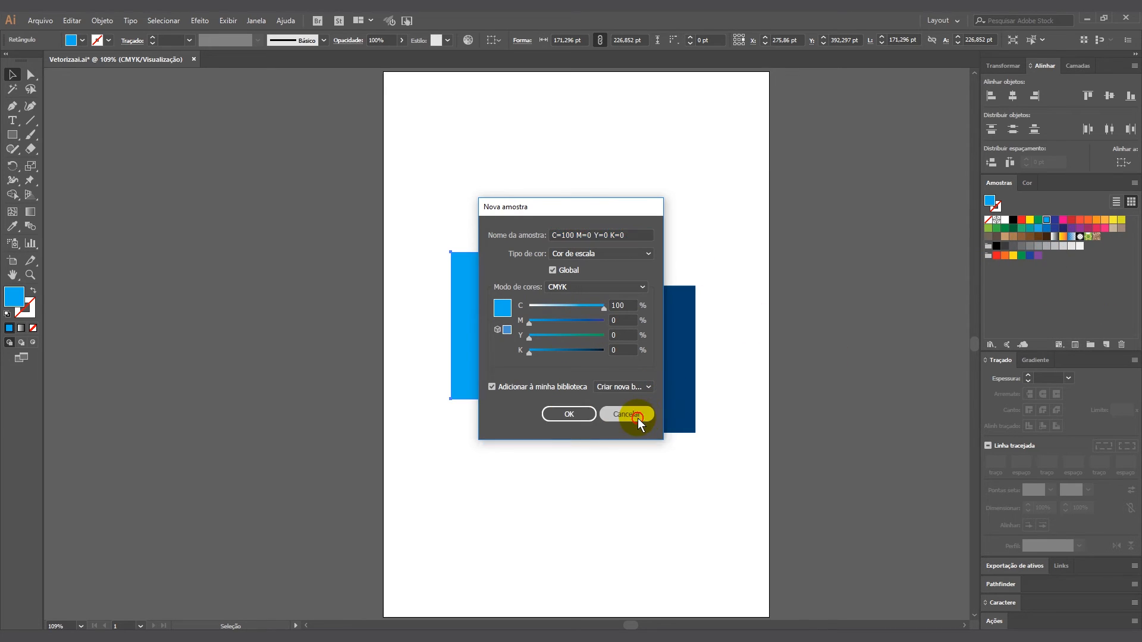
Set the light blue rectangle's fill to C 100, M 20, Y 35, K 31 with the CMYK color sliders.
click(1027, 184)
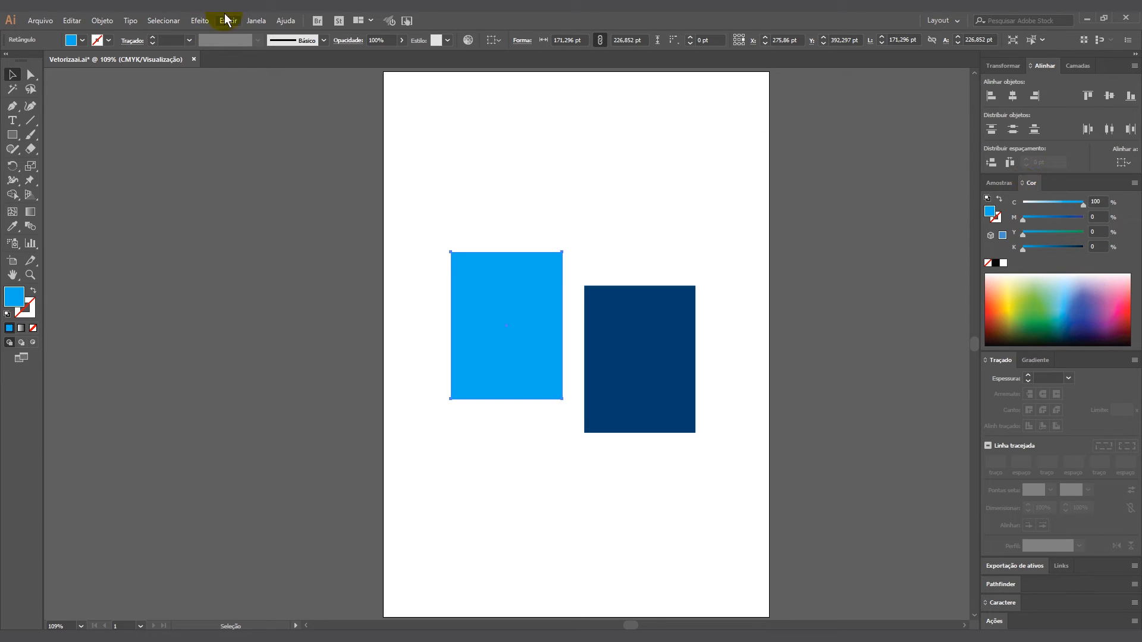
click(257, 21)
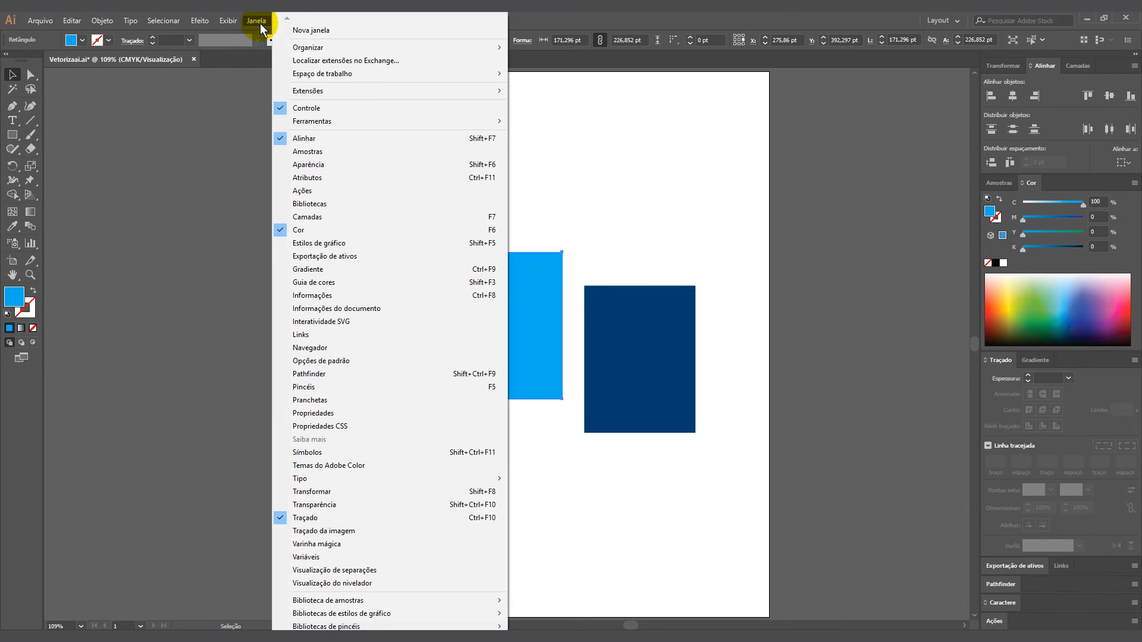
key(Escape)
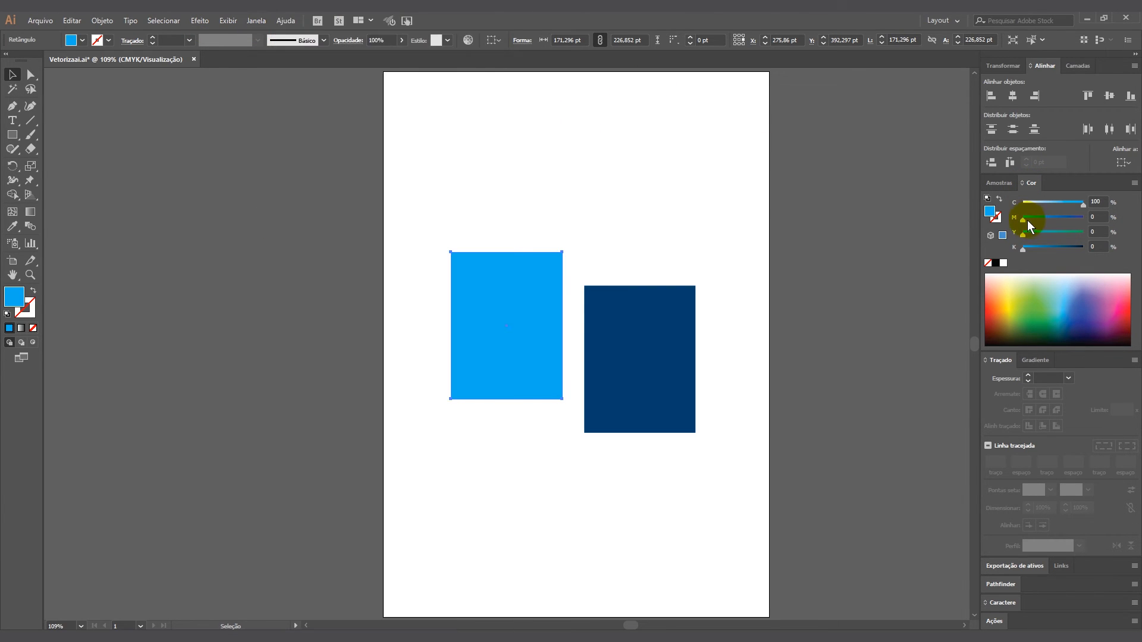
drag(1023, 219, 1042, 252)
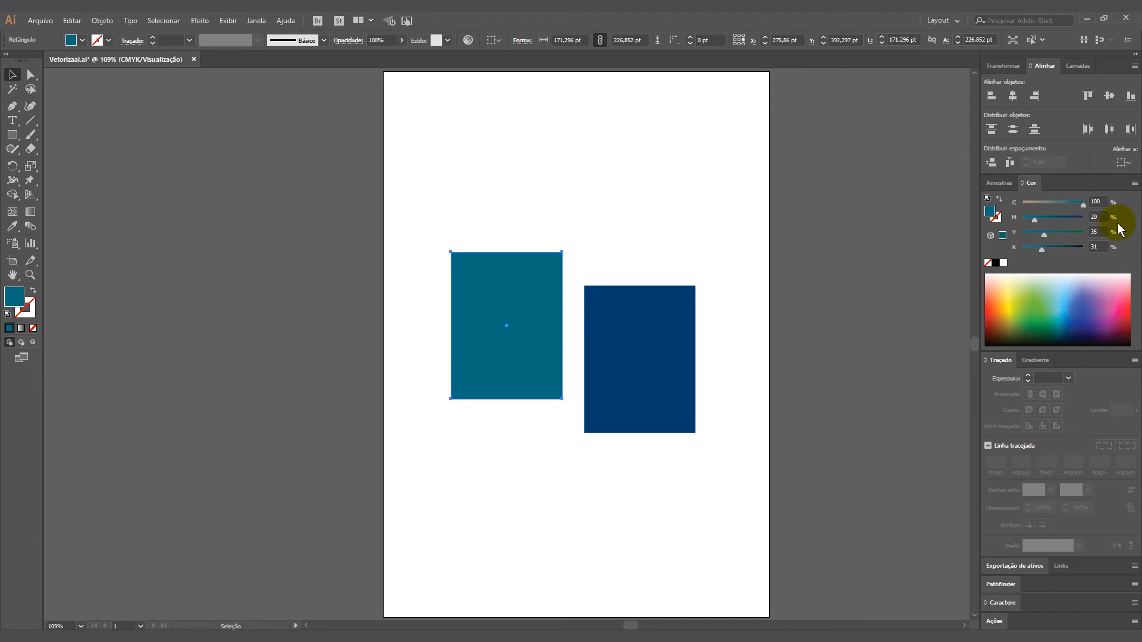
Switch the color sliders to RGB, adjust the teal rectangle's fill with them, and clear the selection.
click(1135, 183)
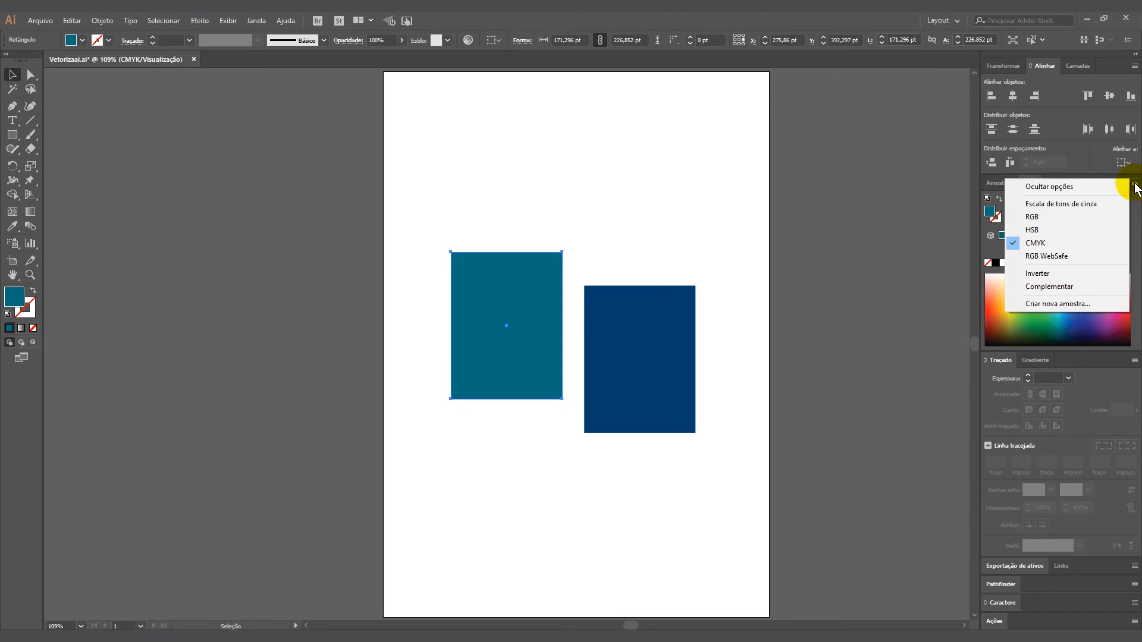
click(1036, 216)
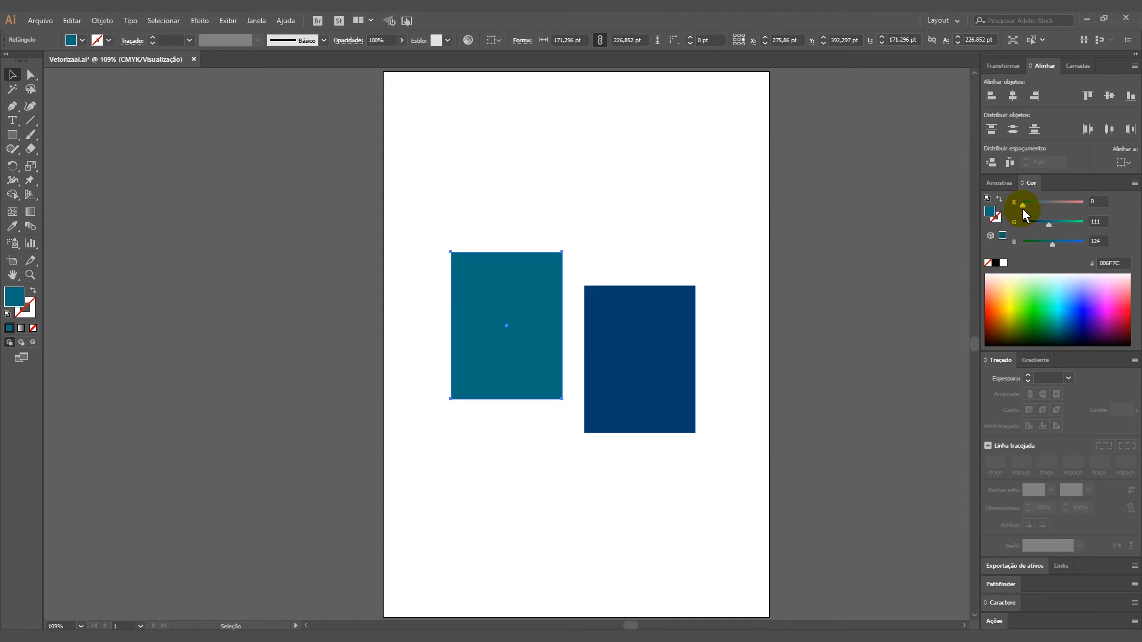
drag(1023, 209, 1037, 245)
click(671, 201)
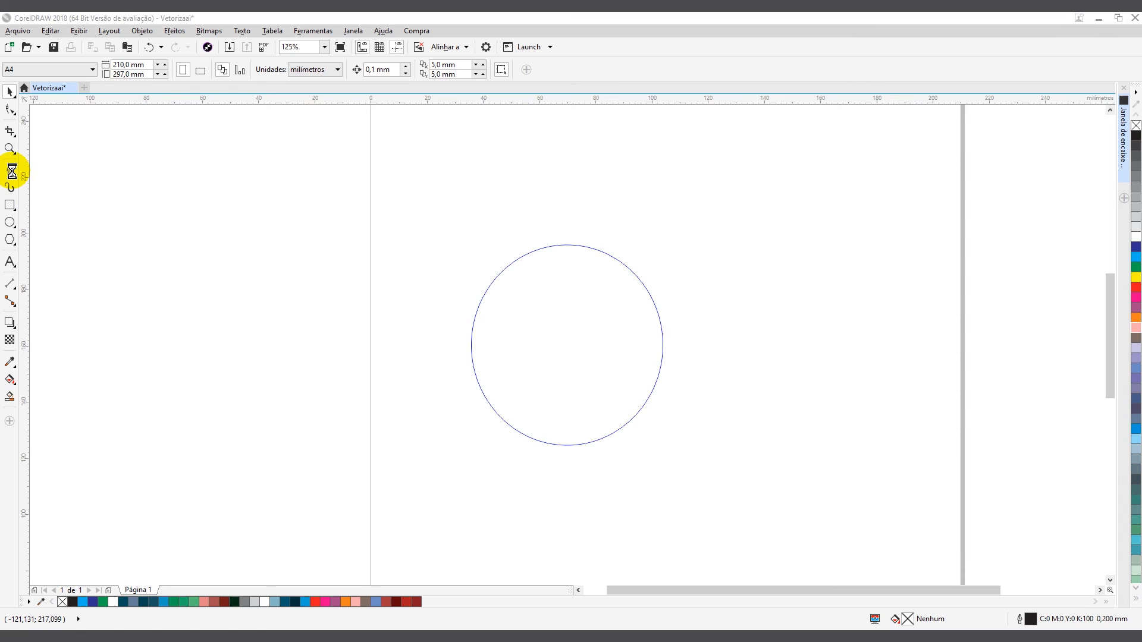
In CorelDRAW, trace the blue circle with the Pen tool as a closed four-node curve about 68 mm wide and 71 mm high.
click(11, 171)
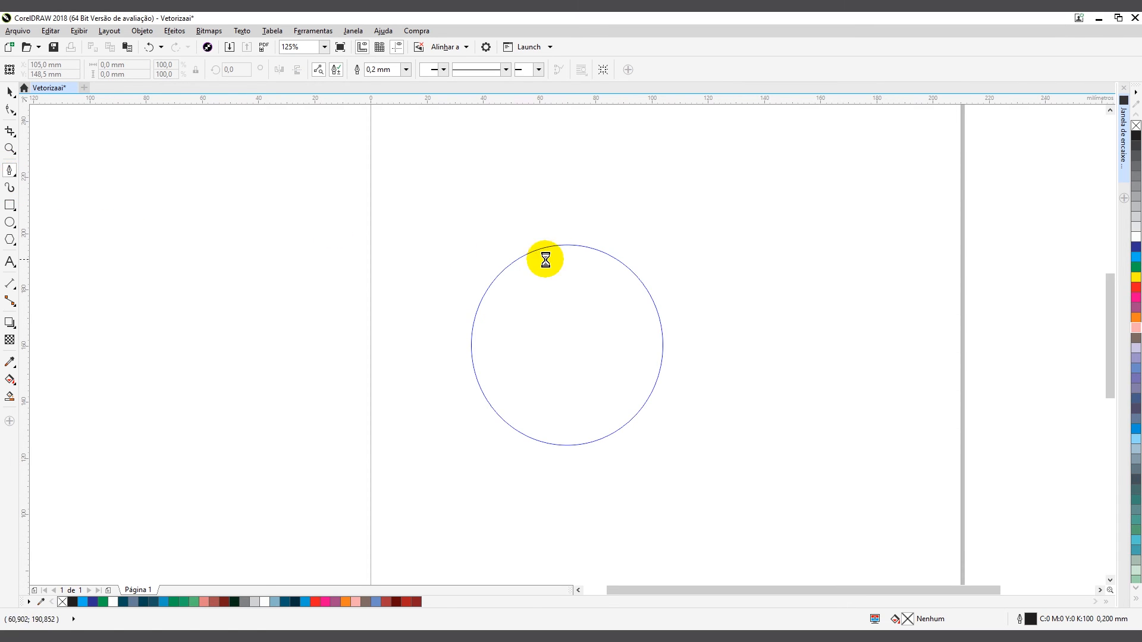
drag(565, 246, 642, 240)
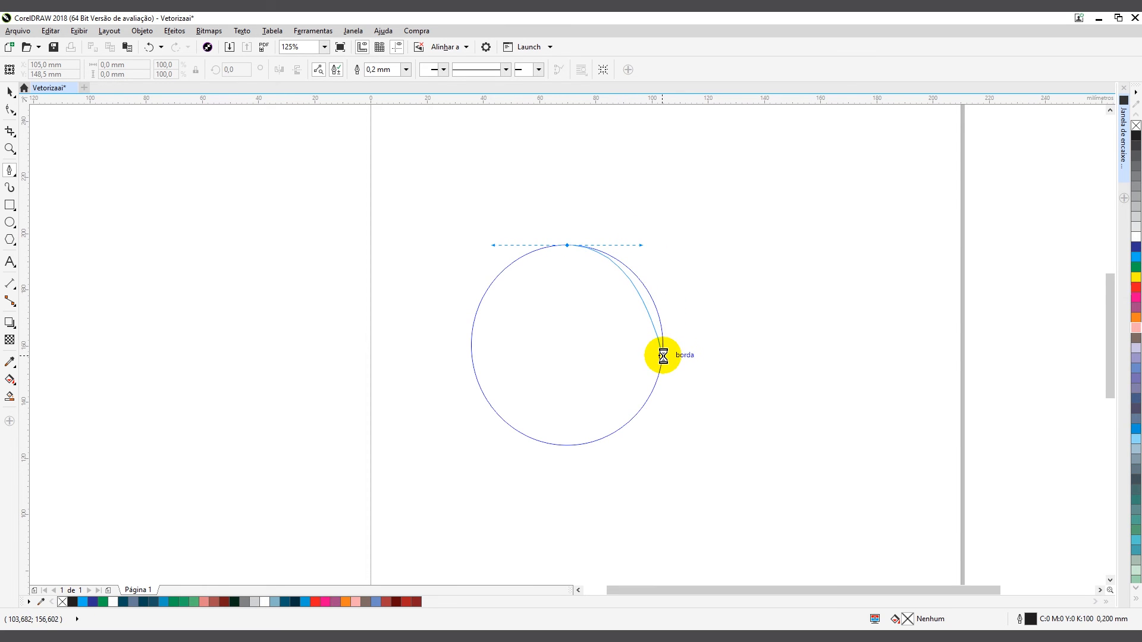
drag(662, 355, 652, 415)
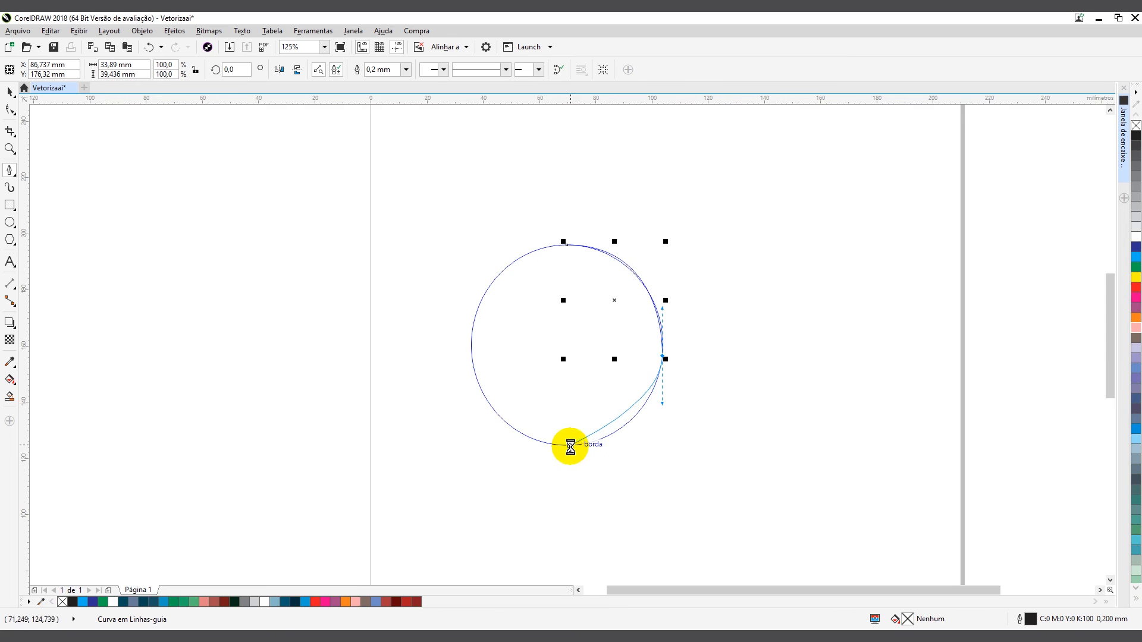
drag(567, 445, 526, 444)
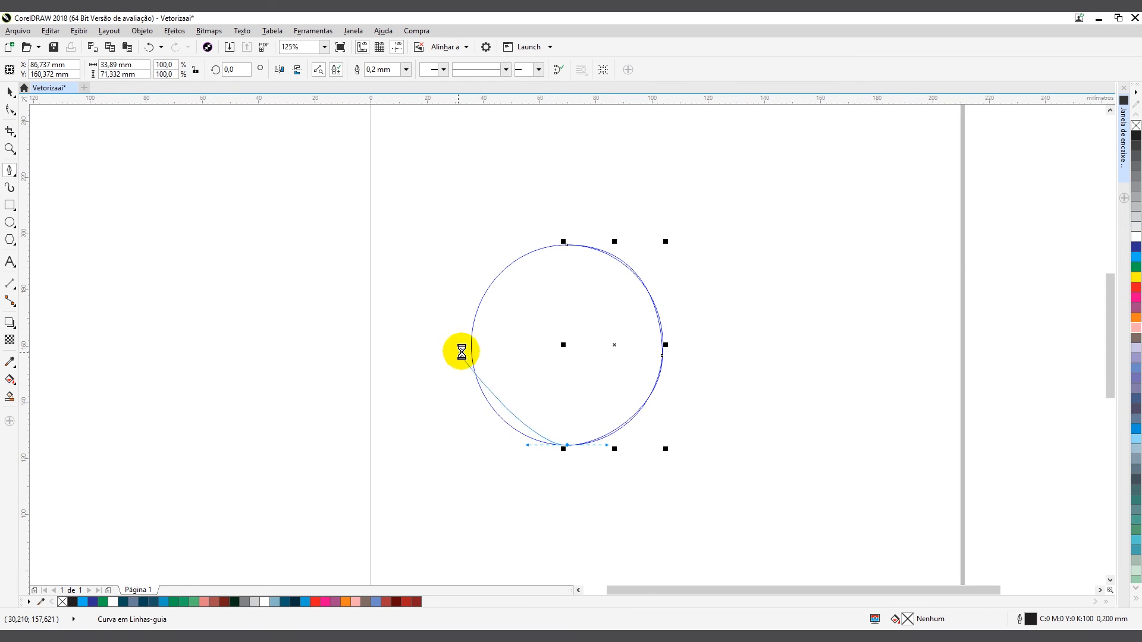
drag(472, 349, 472, 295)
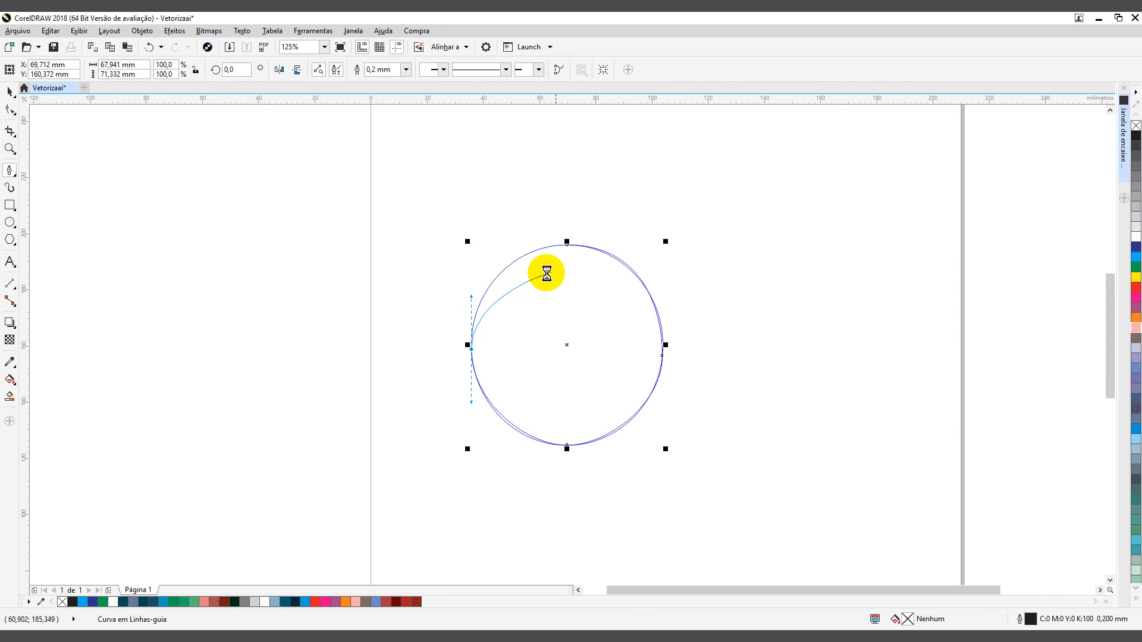
drag(569, 246, 487, 242)
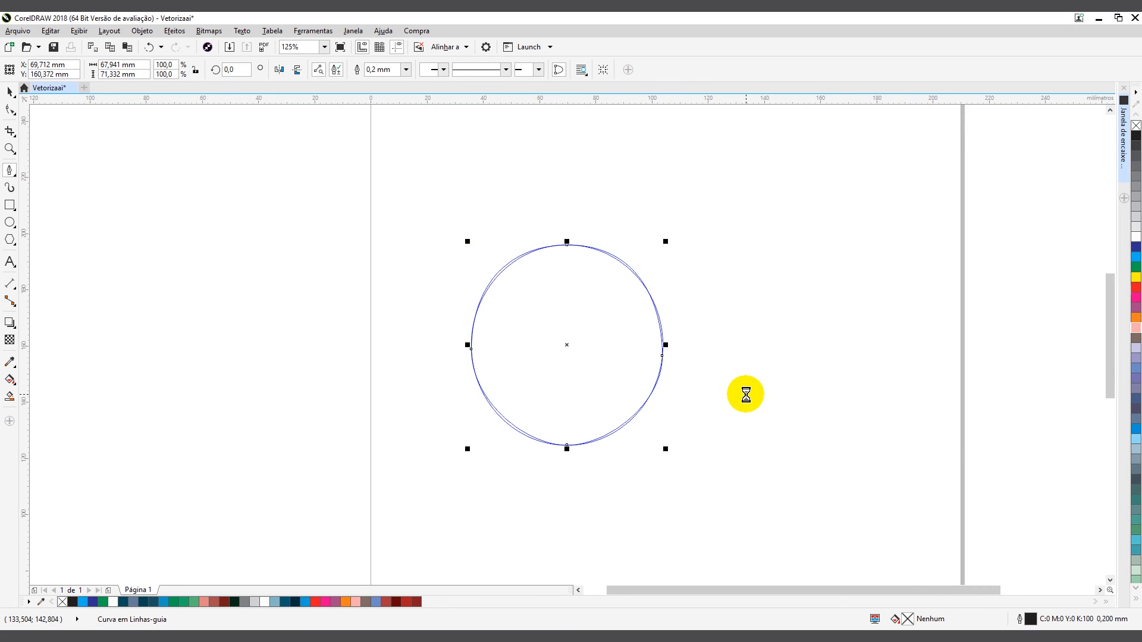
click(746, 395)
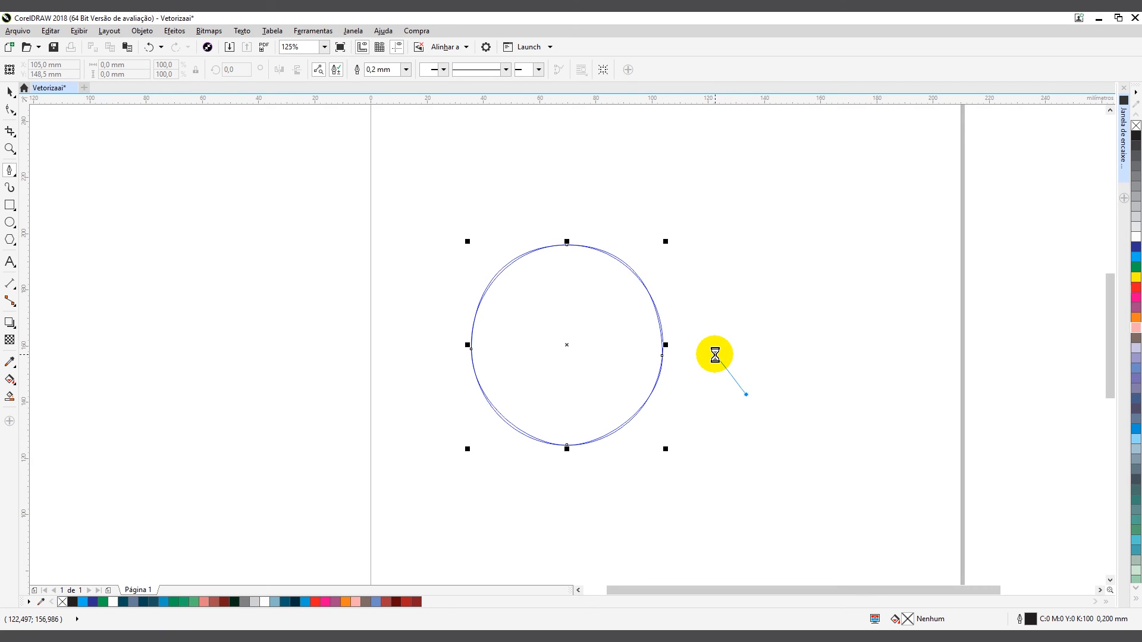
key(Escape)
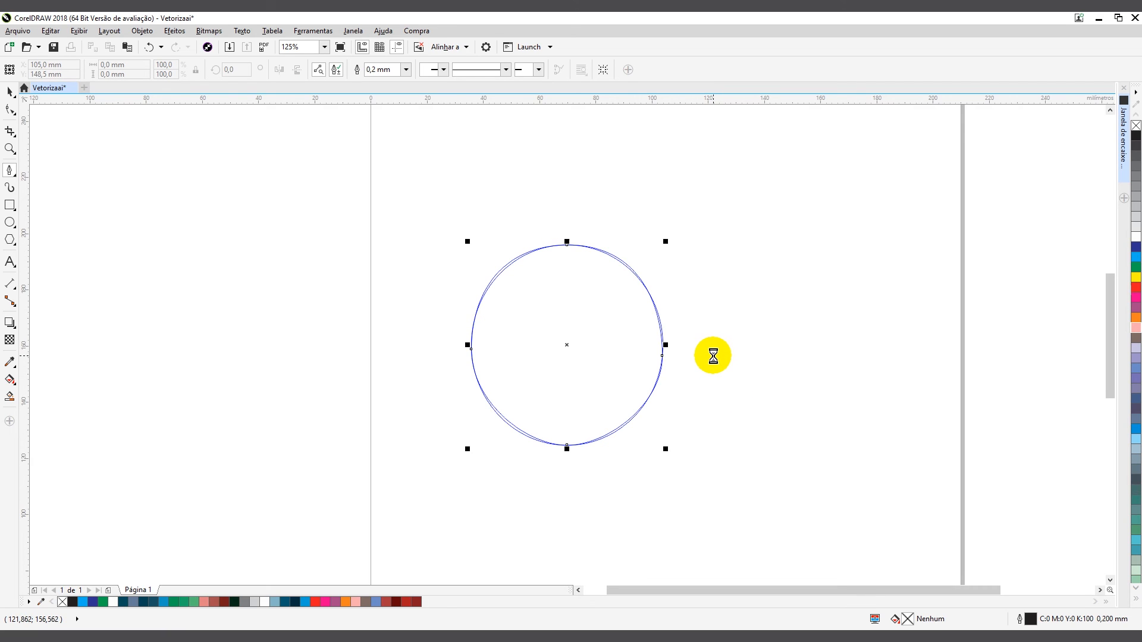
click(10, 92)
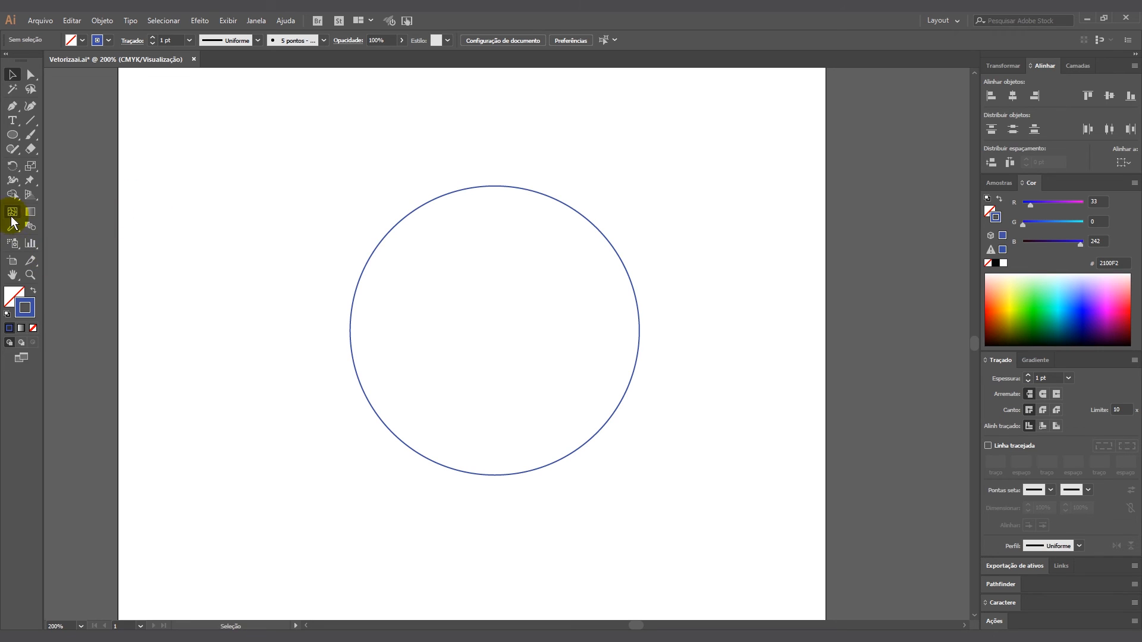
In Illustrator, trace the blue circle with the Pen tool as a closed path of four smooth anchor points, and deselect it.
key(p)
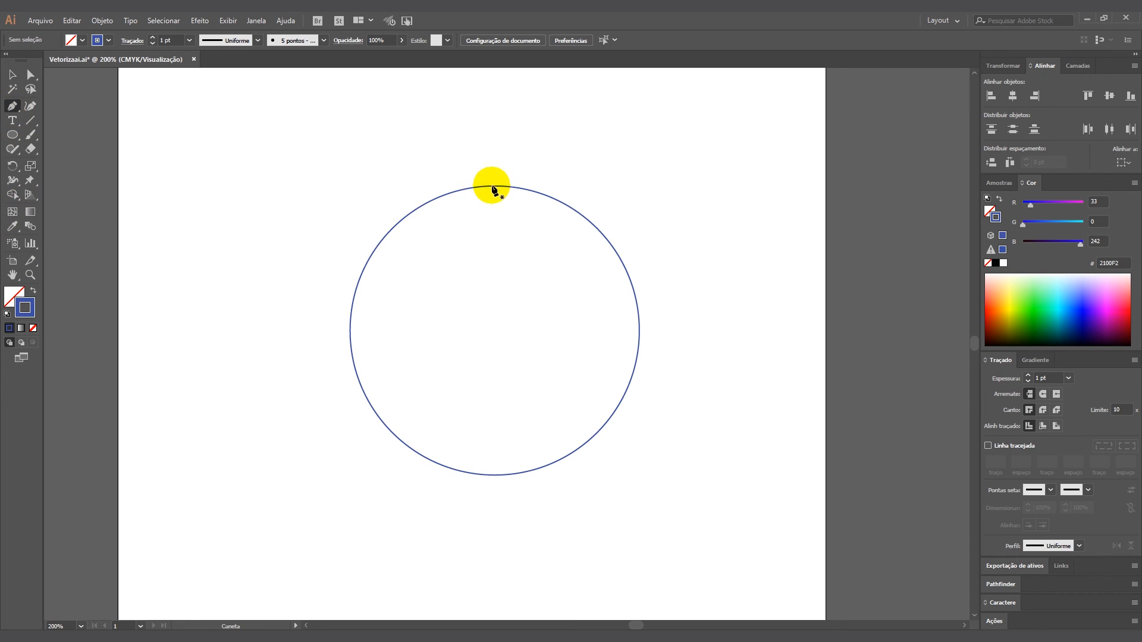
drag(491, 185, 588, 185)
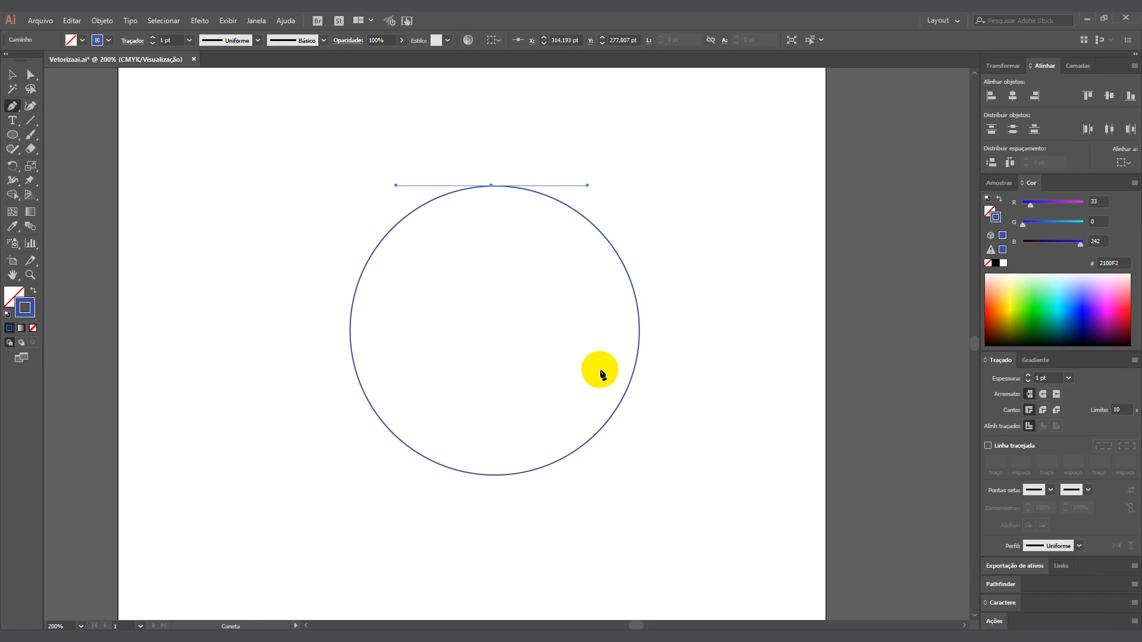
drag(639, 335, 640, 412)
drag(499, 474, 433, 475)
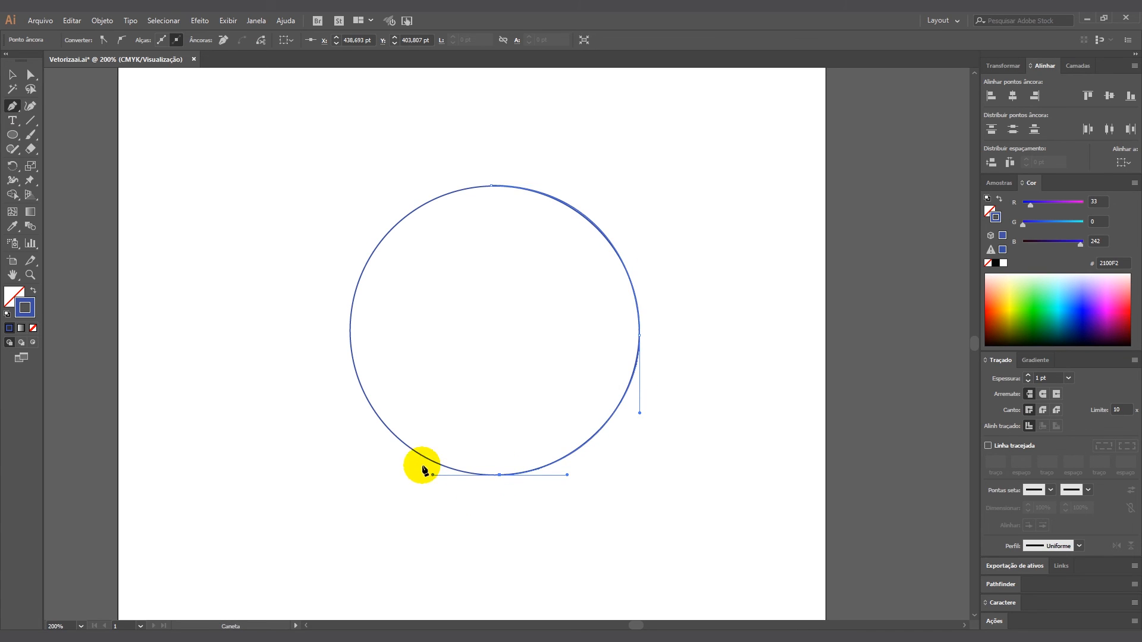
drag(350, 337, 350, 250)
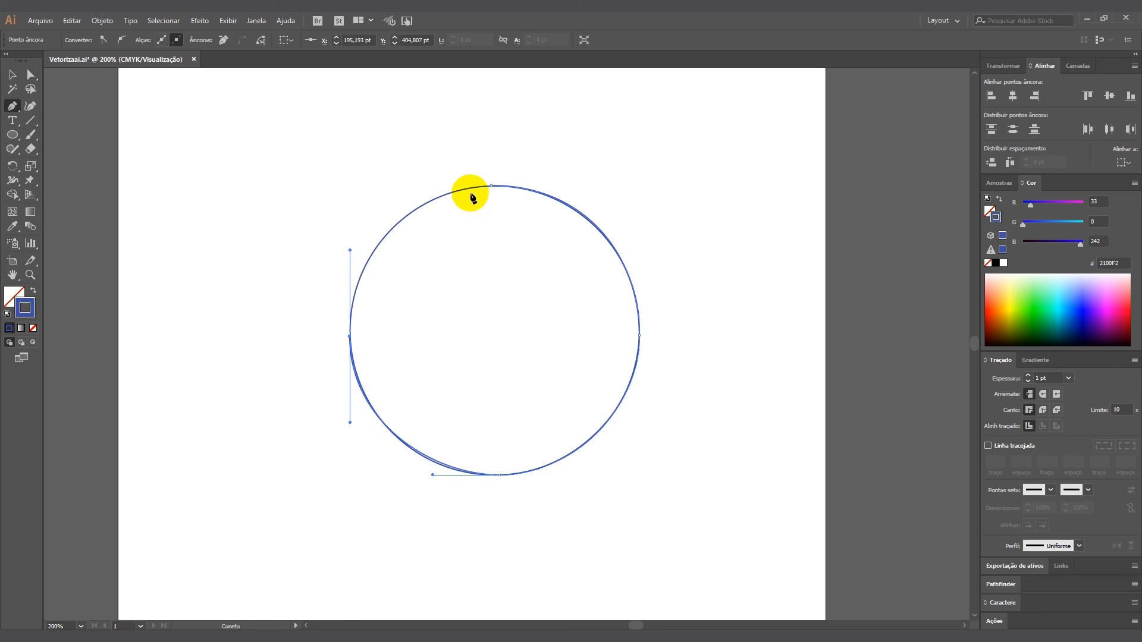
drag(492, 186, 567, 178)
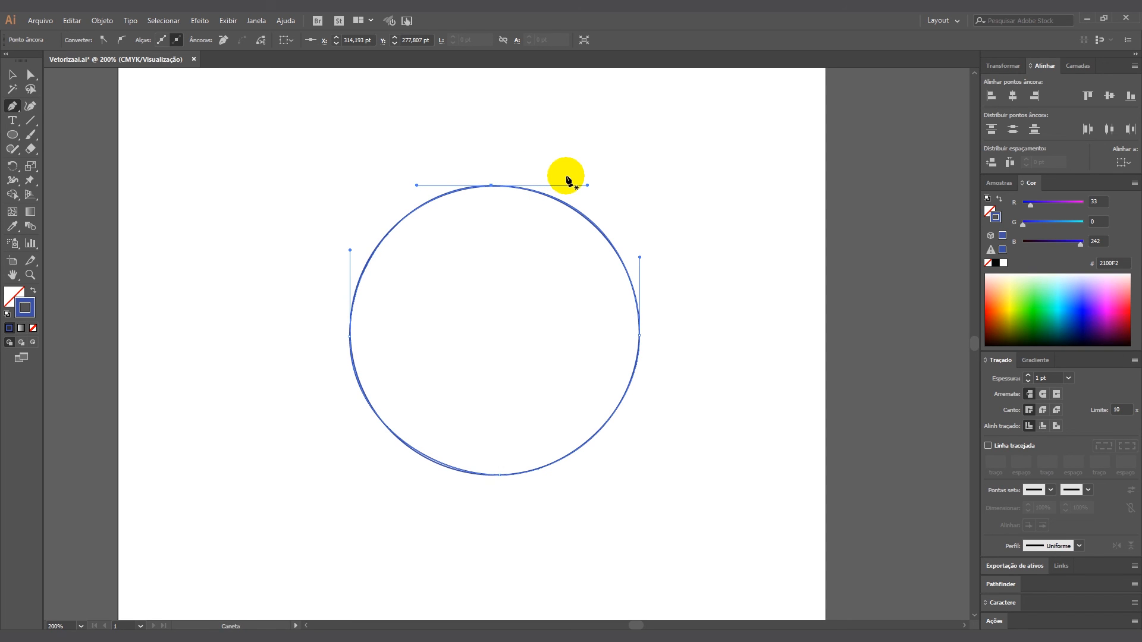
key(v)
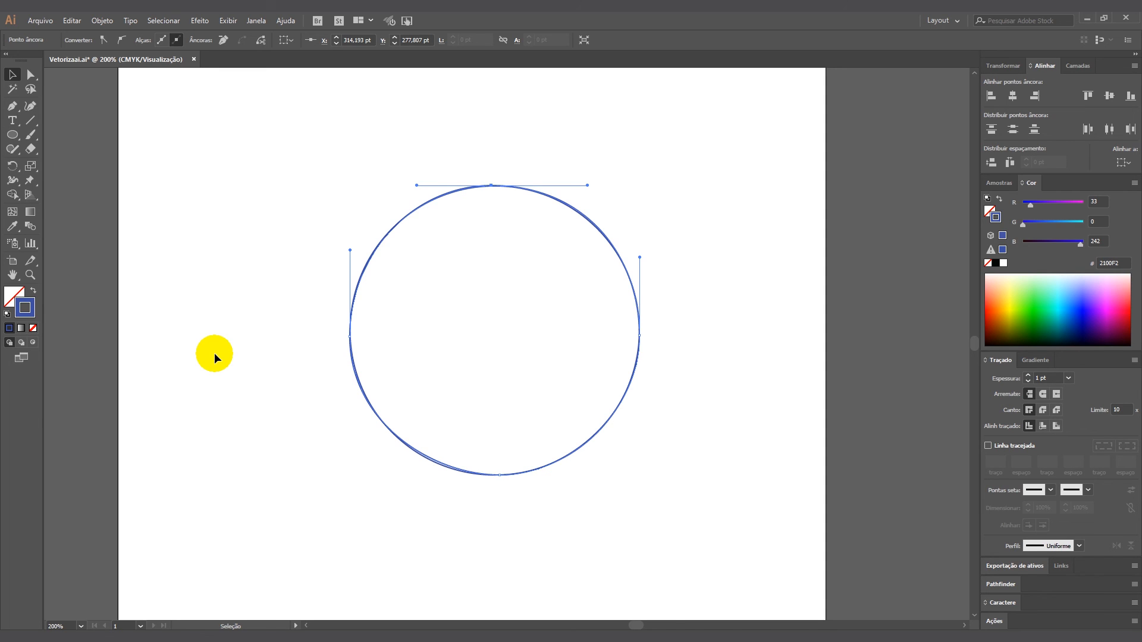
click(340, 377)
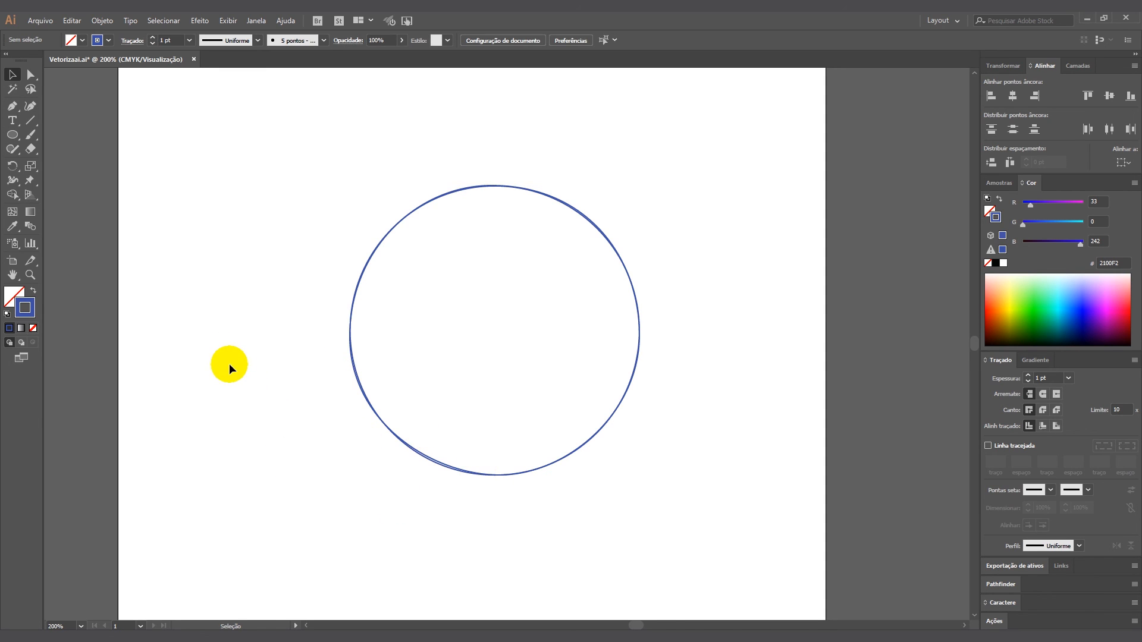